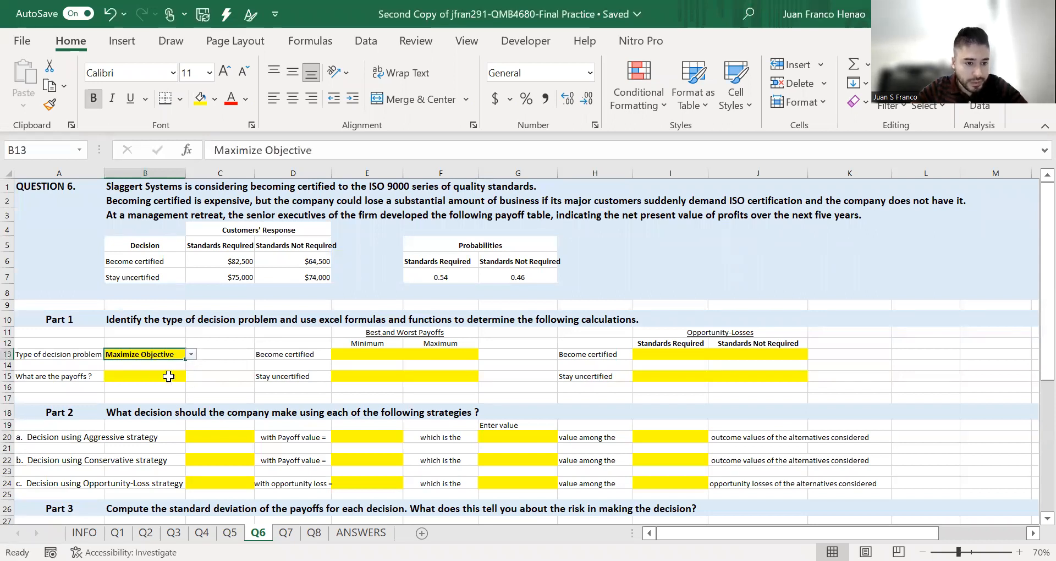
Choose "Net present value of profits" in B15 as the answer to what the payoffs are.
click(168, 376)
click(191, 376)
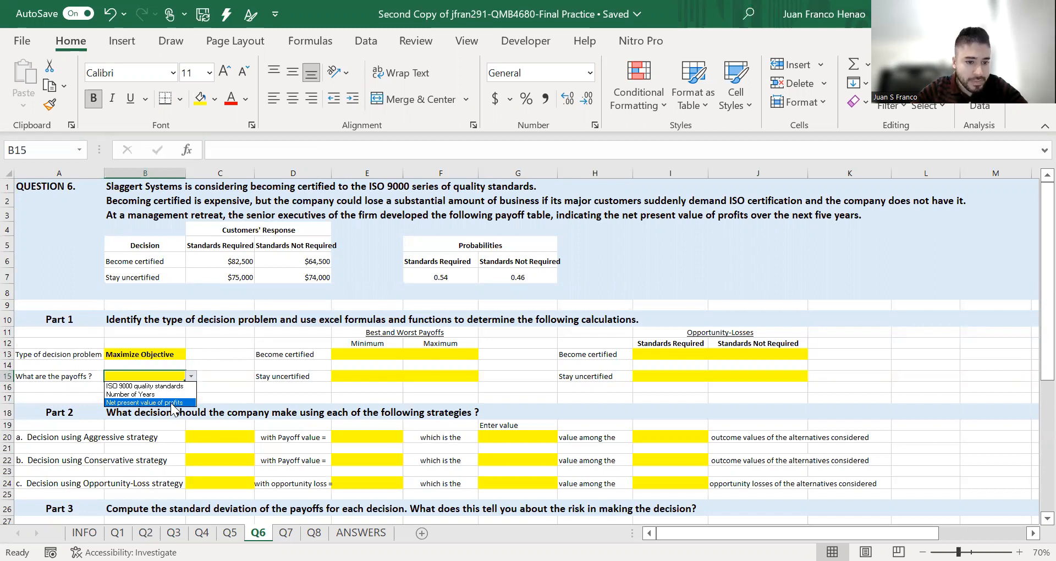
click(172, 402)
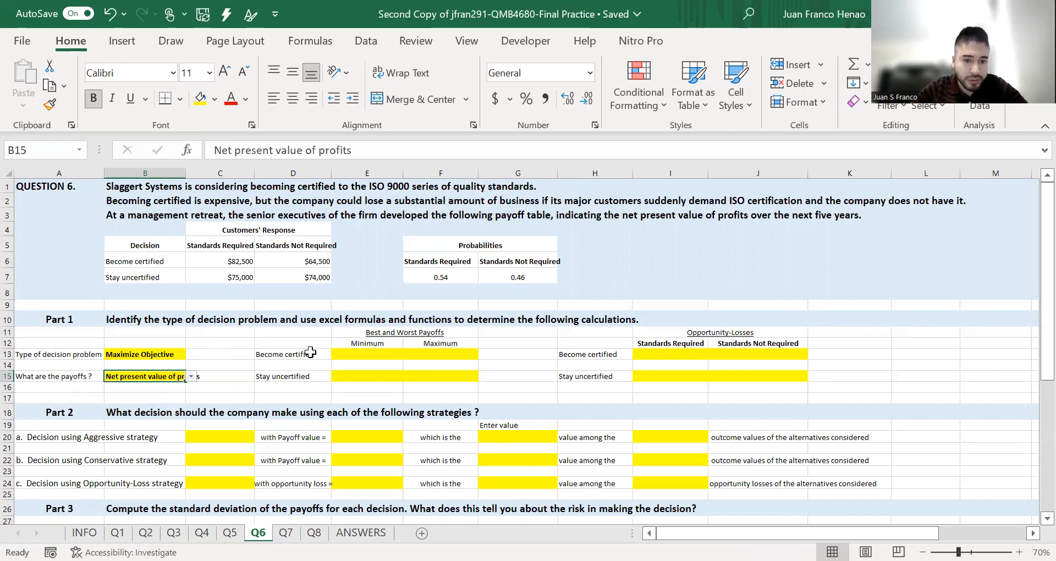
Compute the Become certified minimum and maximum payoffs in E13 and F13 with MIN and MAX of C6:D6.
click(376, 354)
text(=)
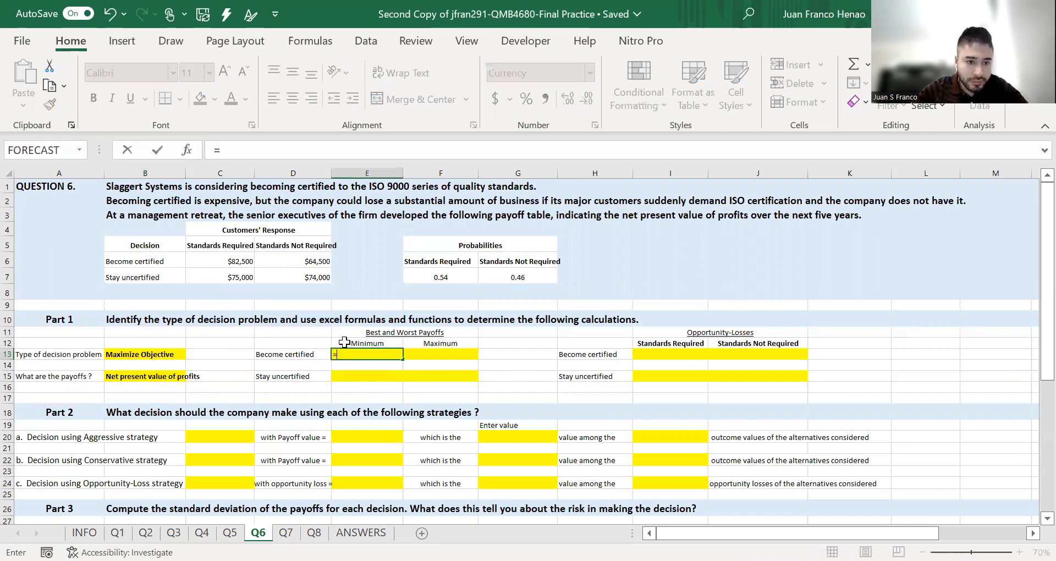
text(MIN()
drag(231, 262, 308, 261)
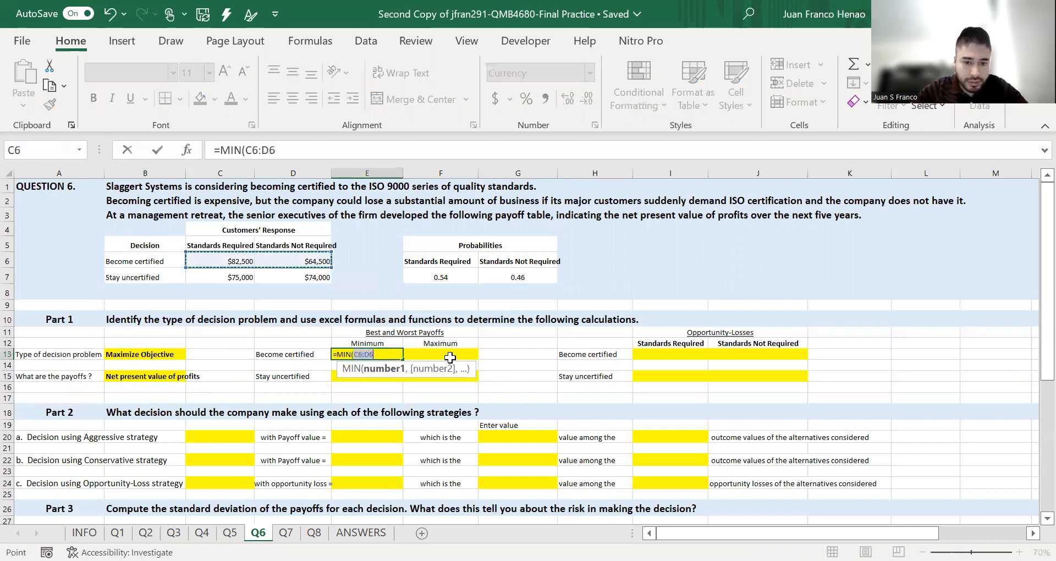
key(Tab)
text(=)
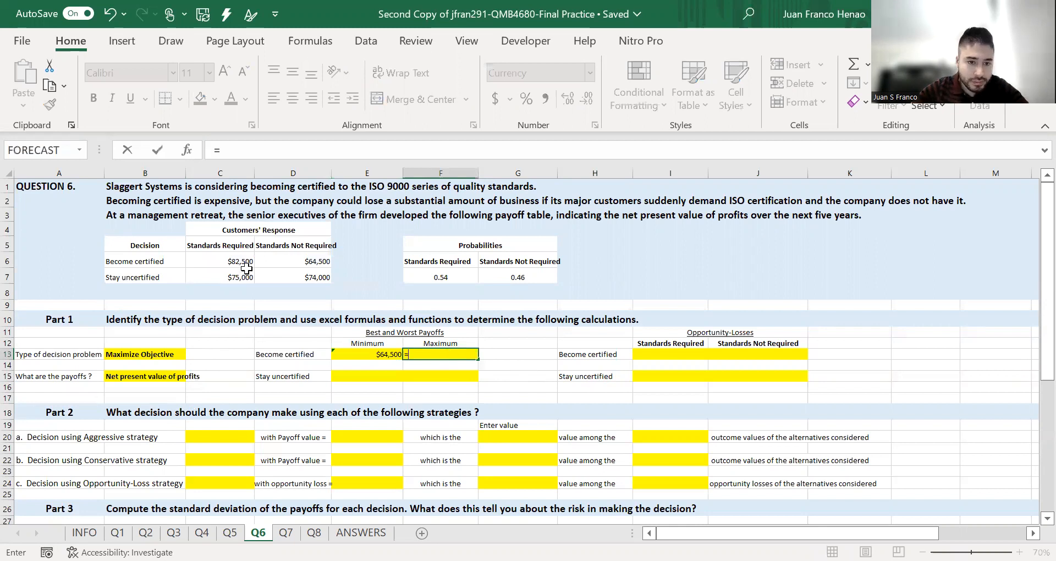
text(MAX()
drag(247, 265, 292, 259)
key(Return)
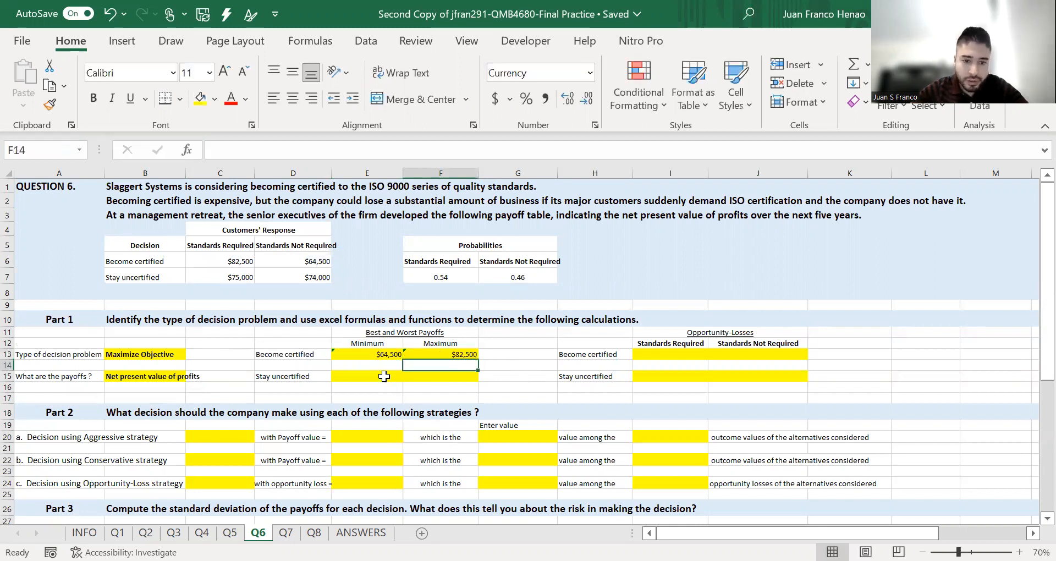
Compute the Stay uncertified minimum and maximum payoffs in E15 and F15 with MIN and MAX of C7:D7.
click(389, 376)
text(=)
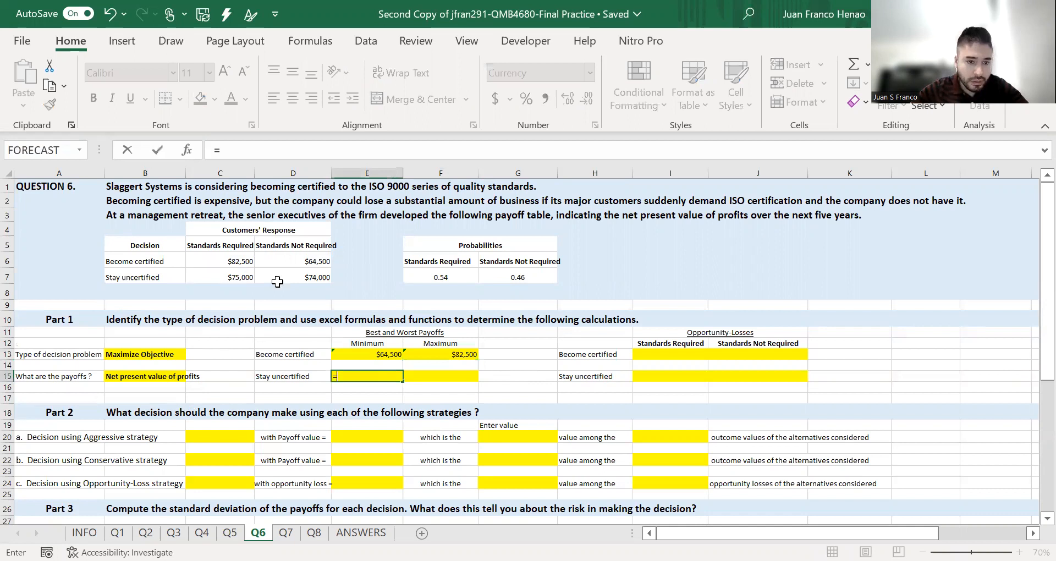
text(MIN()
drag(242, 277, 308, 277)
key(Return)
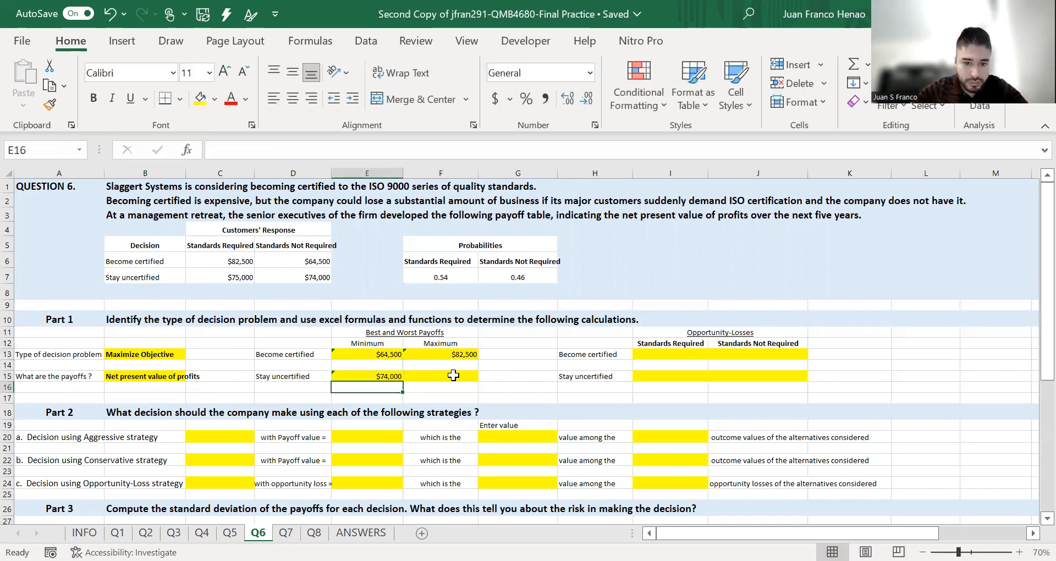
click(453, 376)
text(=)
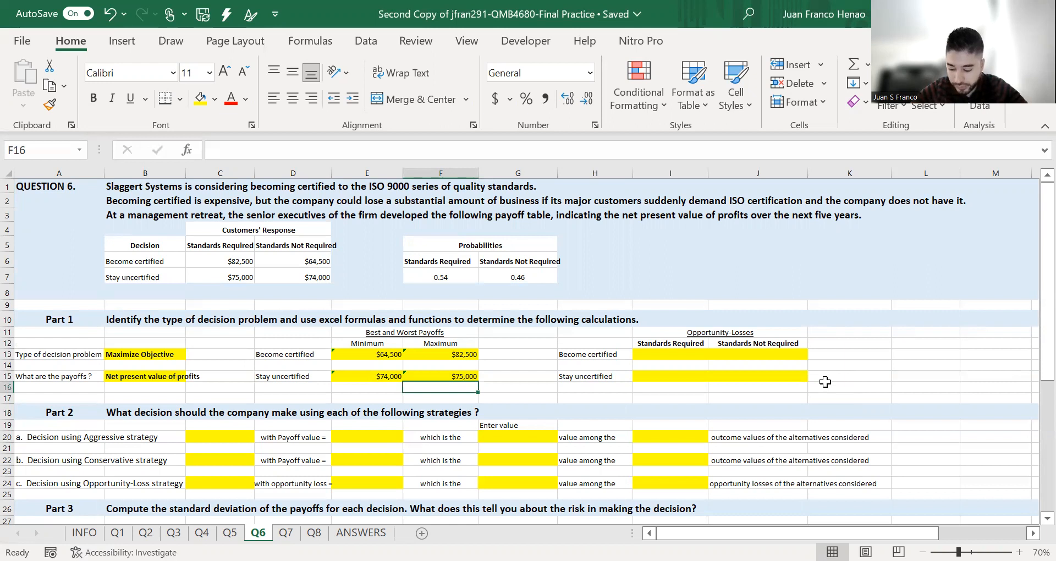
Enter =MAX(C6:C7)-C6 in I13 for the Become certified opportunity loss when standards are required.
click(670, 355)
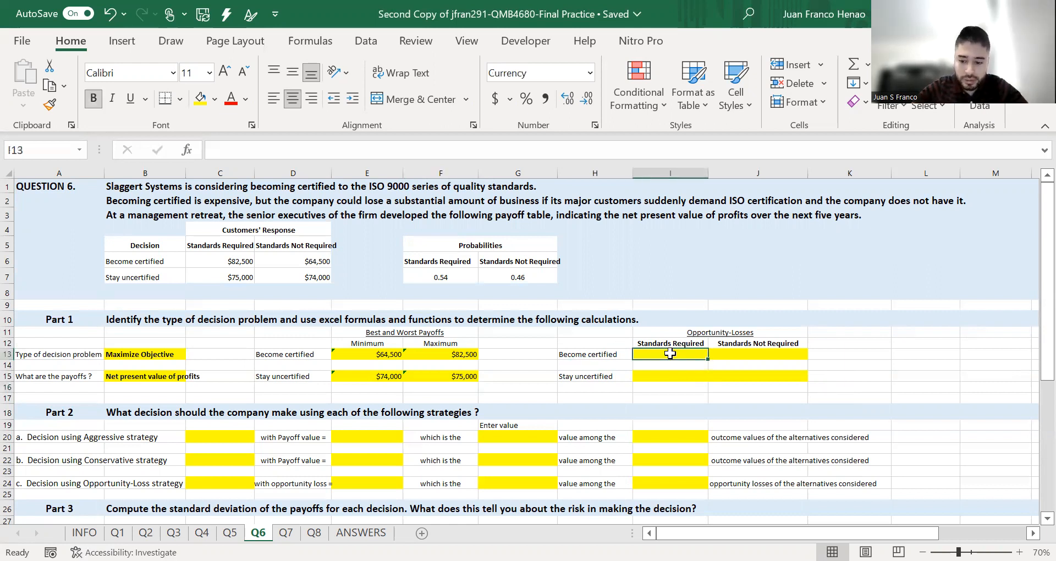
text(=)
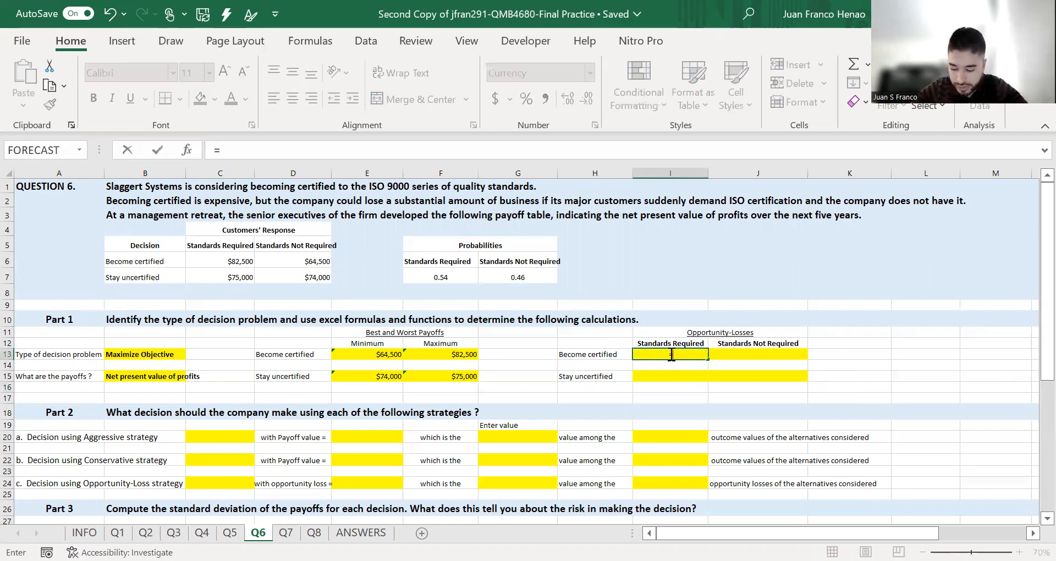
text(MAX()
drag(242, 262, 246, 275)
text())
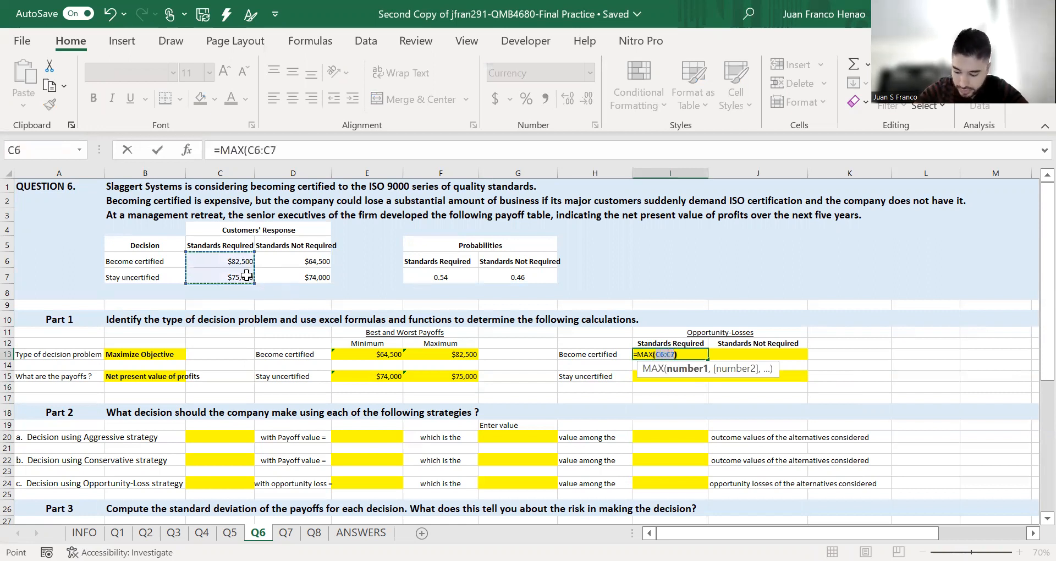
text(-)
click(232, 260)
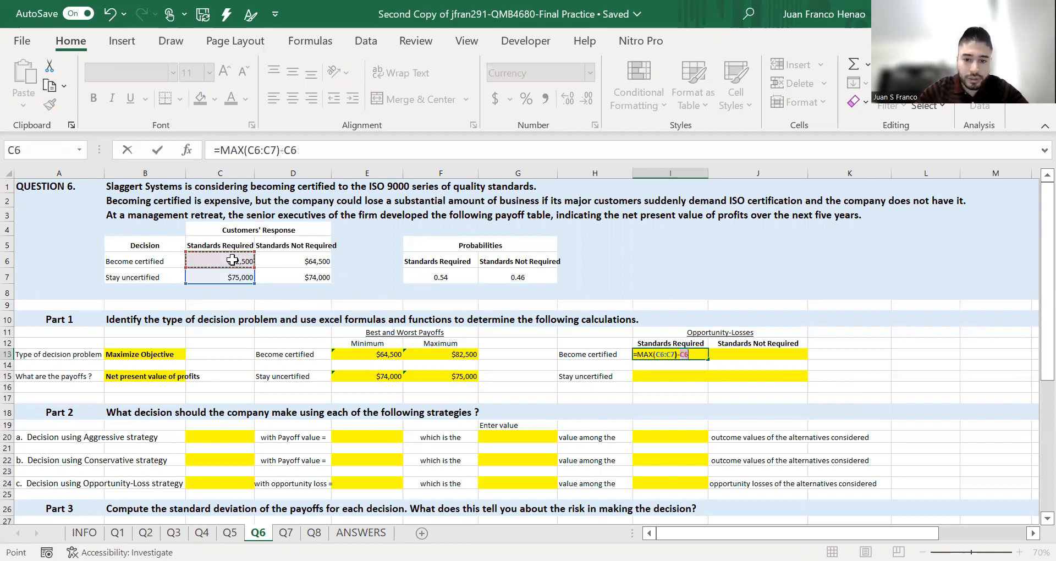
key(Return)
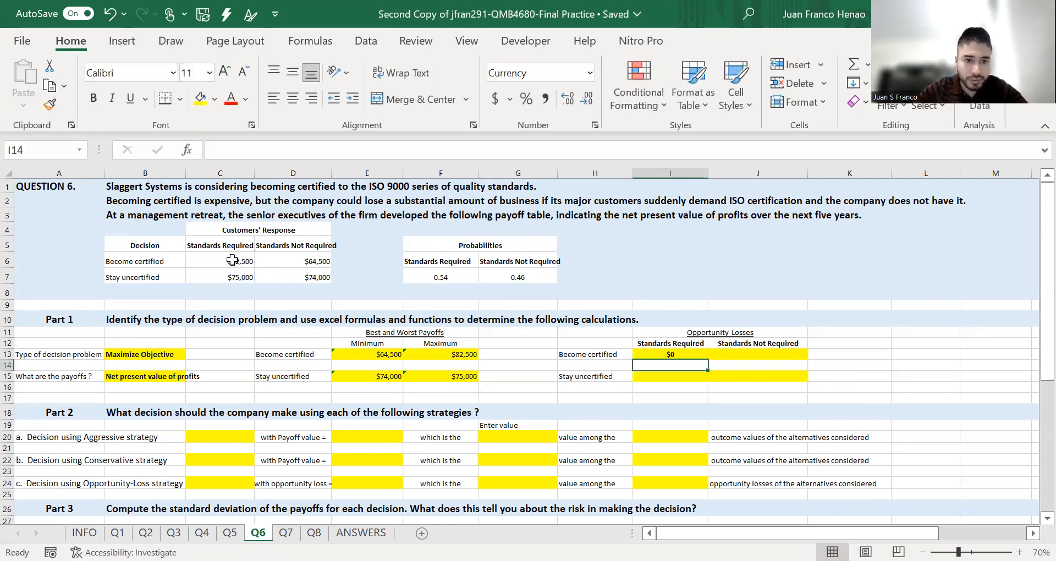
Fill the Become certified opportunity-loss formula from I13 across to J13 and check both formulas.
click(707, 353)
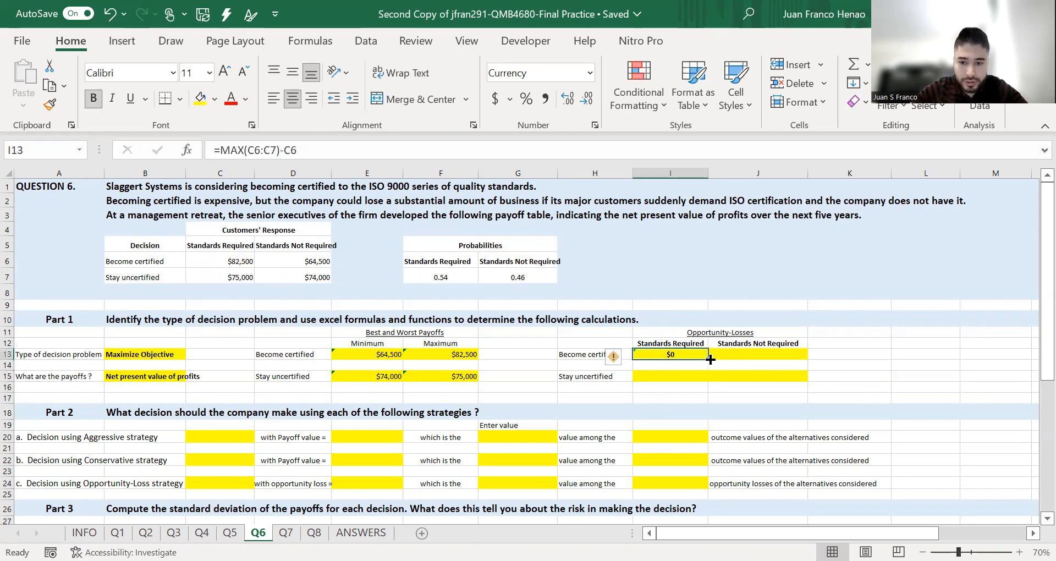
drag(708, 359, 769, 358)
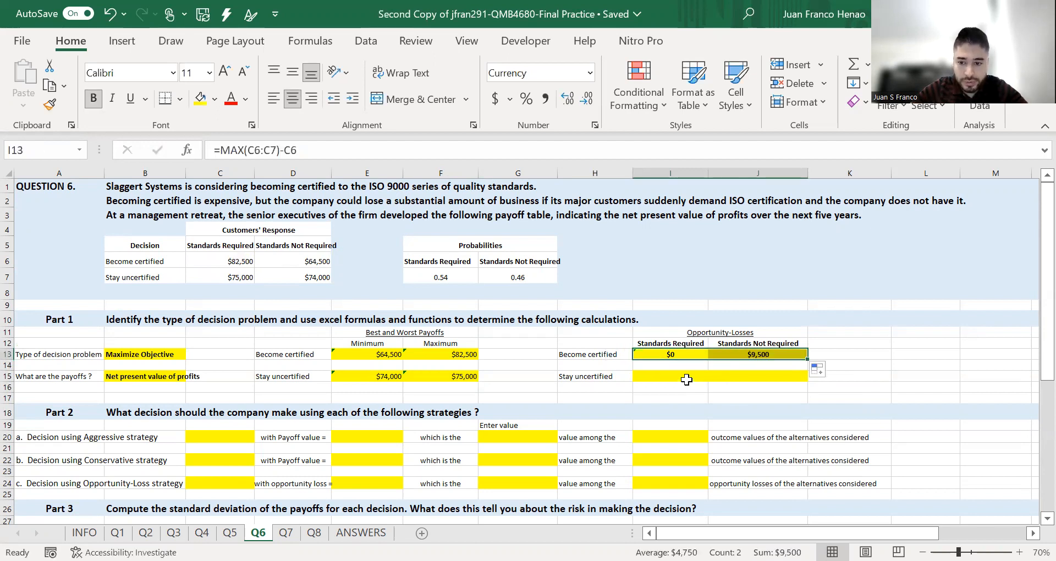
click(677, 354)
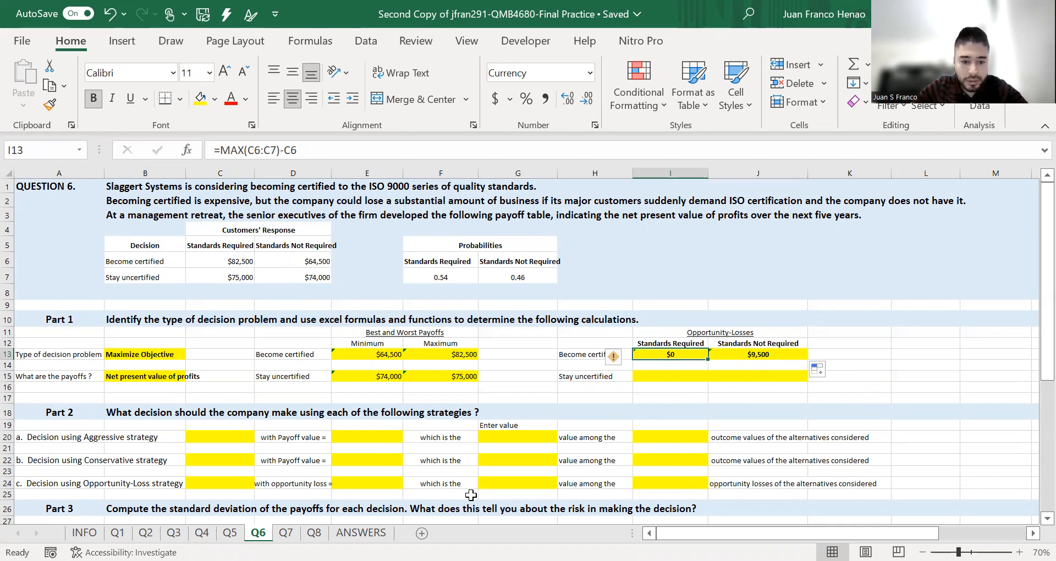
click(759, 356)
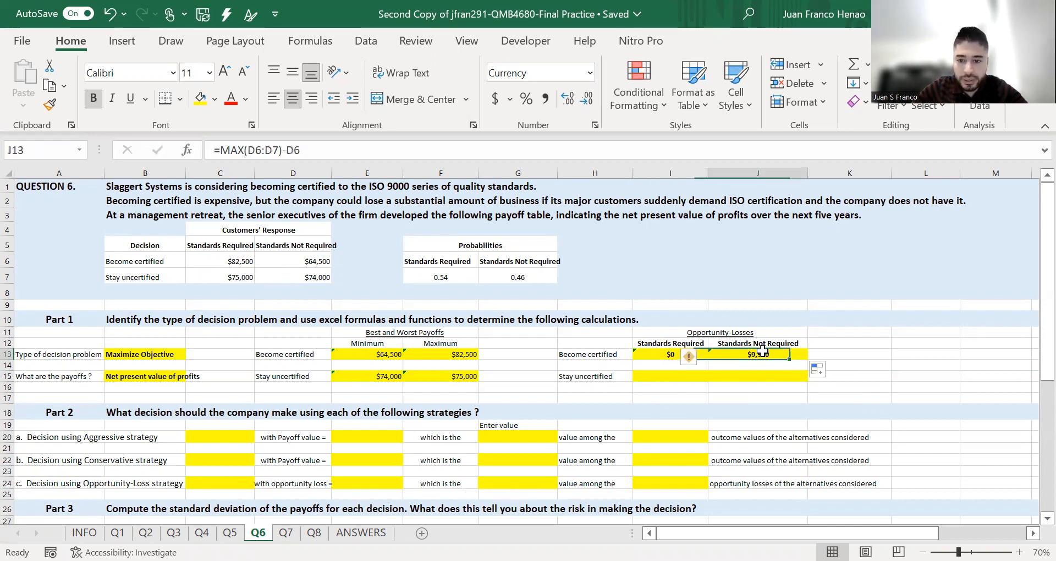
Enter =MAX(C6:C7)-C7 in I15 for the Stay uncertified opportunity loss when standards are required.
click(678, 381)
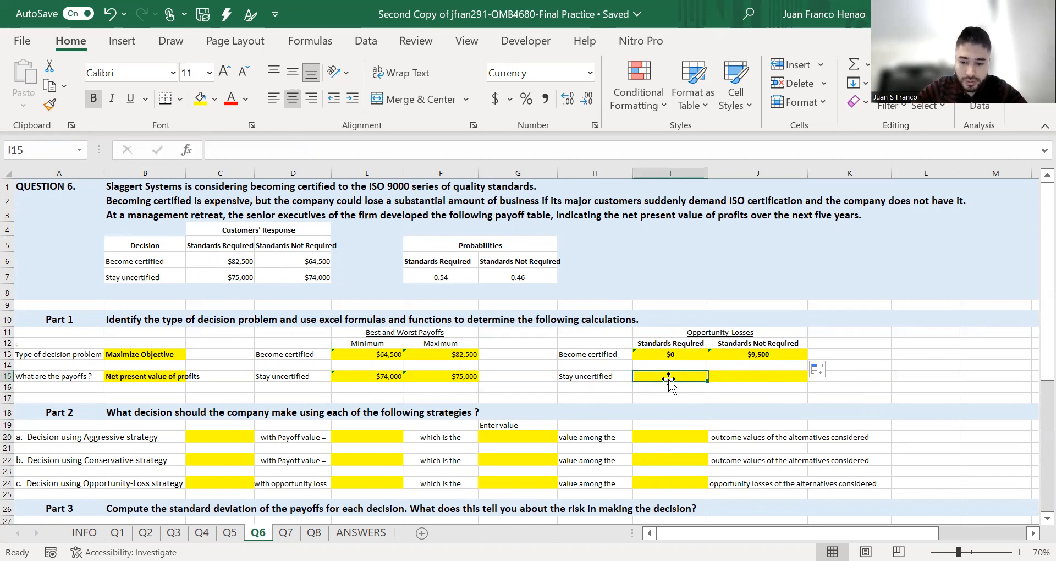
text(=)
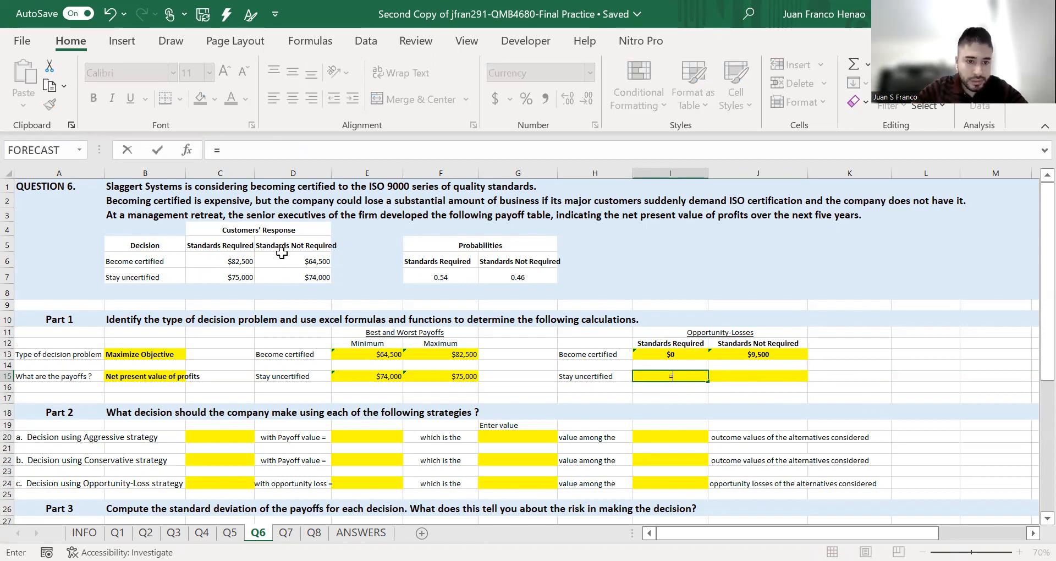
text(MAX()
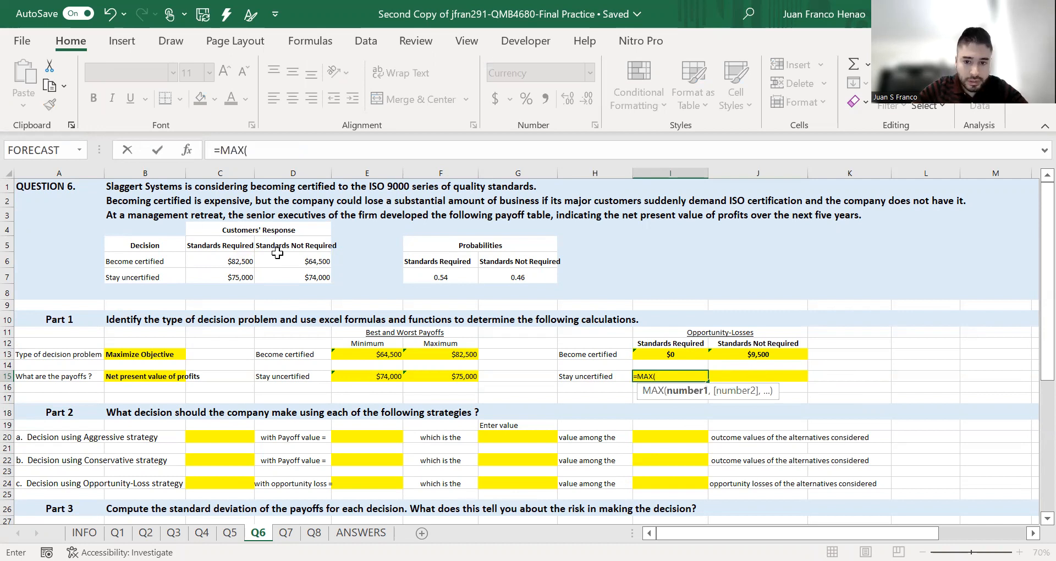
click(231, 276)
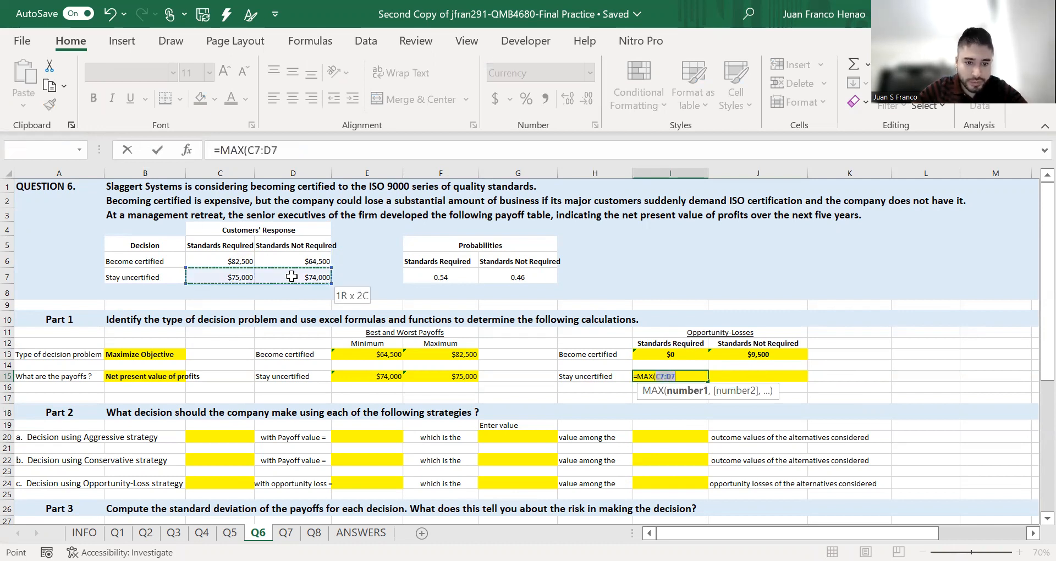
drag(228, 262, 228, 260)
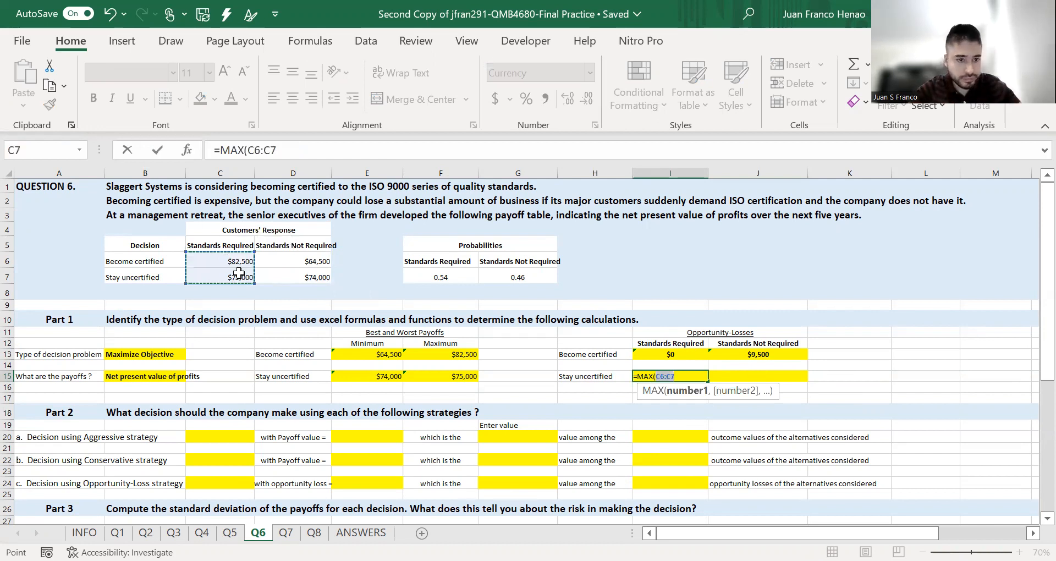
text()-)
click(230, 277)
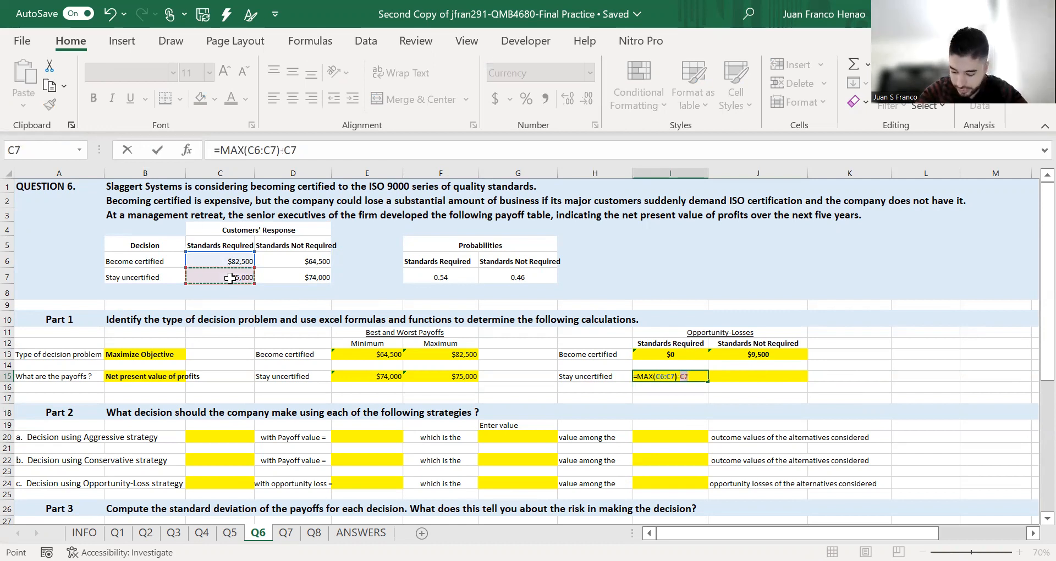
text())
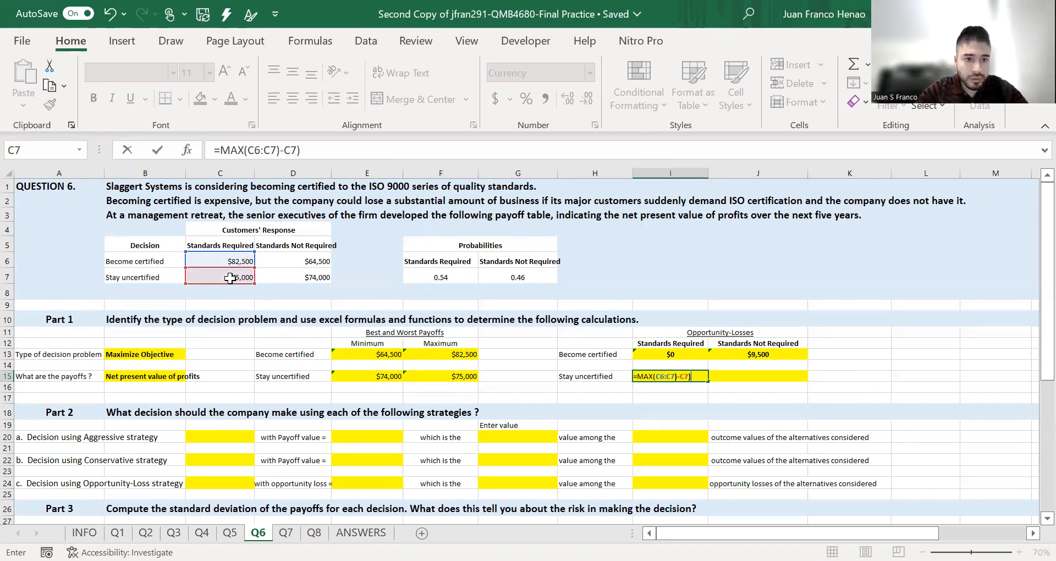
key(Return)
Fill the Stay uncertified opportunity-loss formula from I15 across to J15.
click(697, 376)
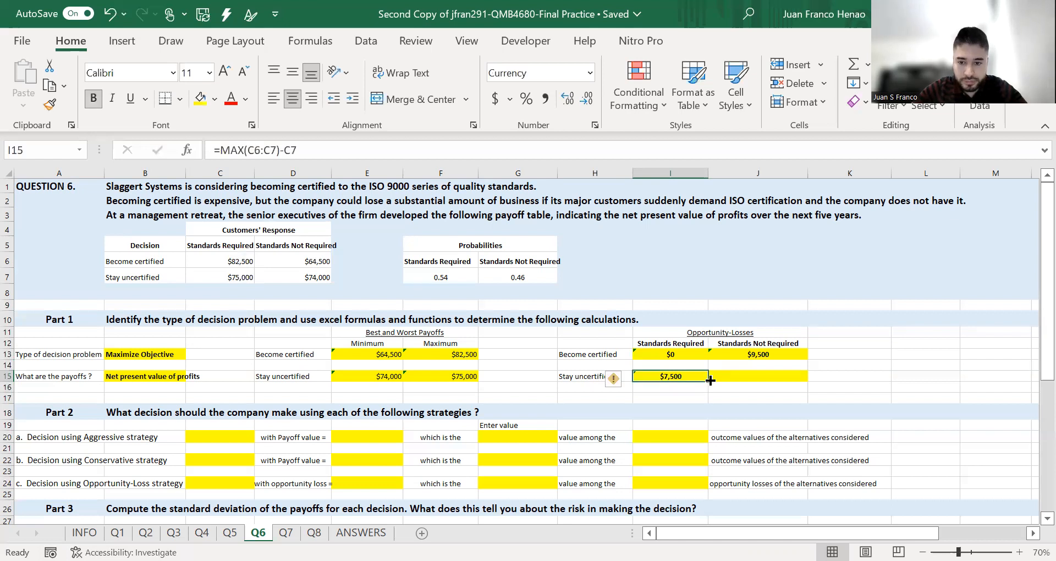
drag(708, 382, 792, 380)
click(842, 358)
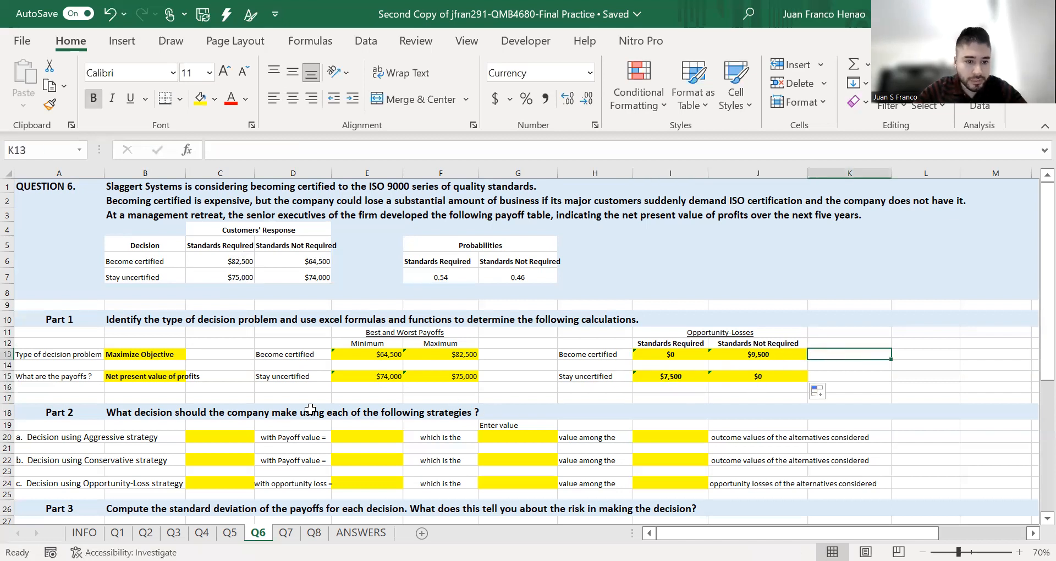
For the Aggressive strategy in Part 2, choose LARGEST in I20 and MAXIMUM in G20.
scroll(297, 409, down, 1)
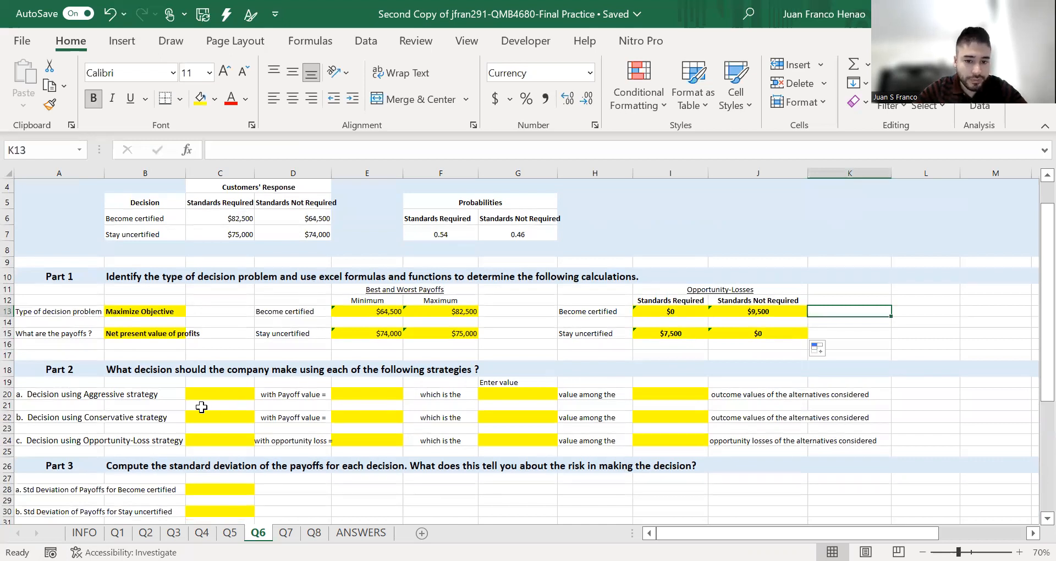
scroll(199, 421, down, 1)
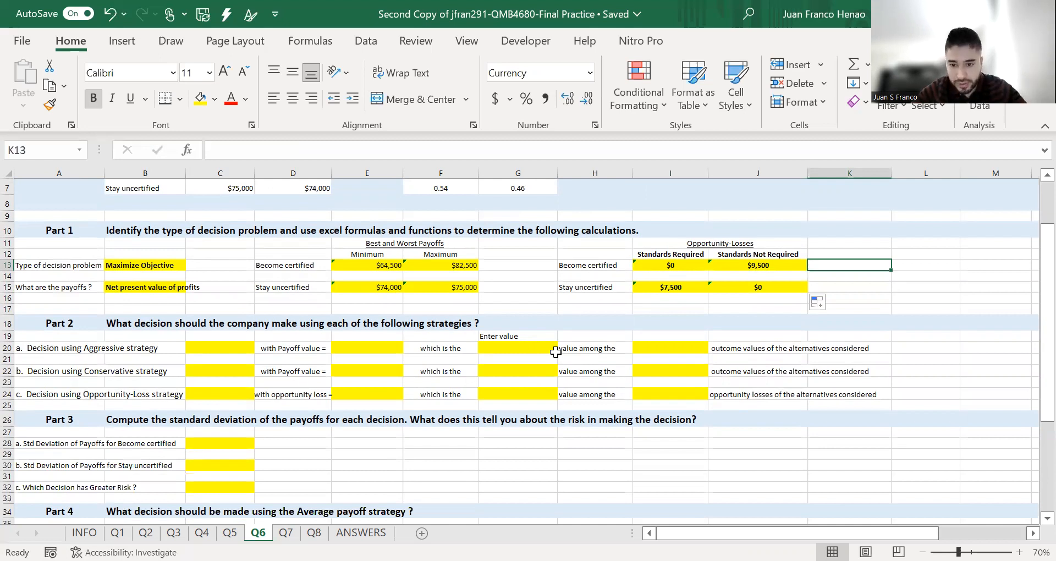
click(666, 349)
click(714, 348)
click(676, 348)
click(713, 348)
click(676, 363)
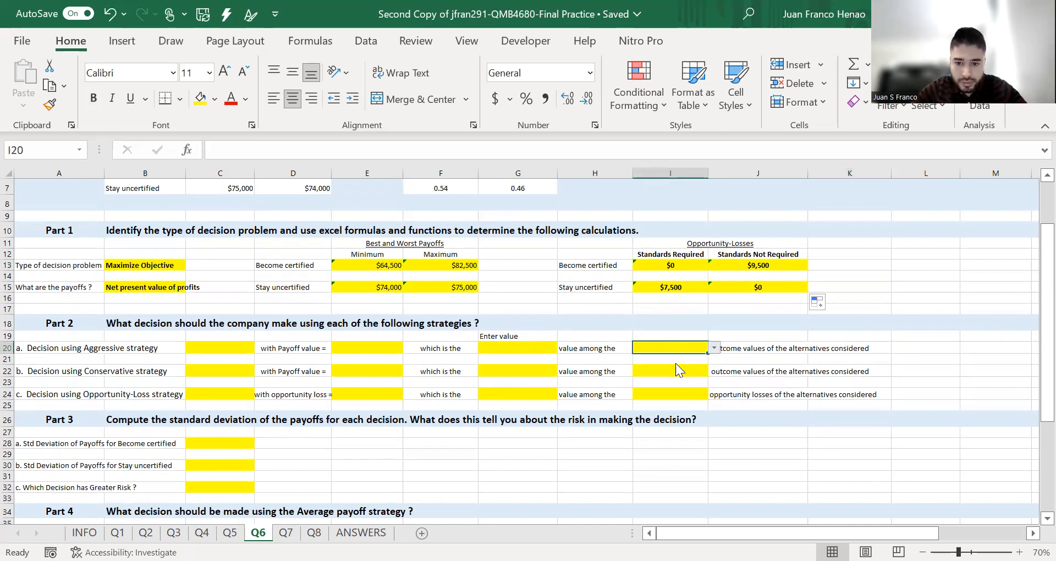
click(532, 345)
click(563, 348)
click(544, 365)
click(545, 367)
click(367, 359)
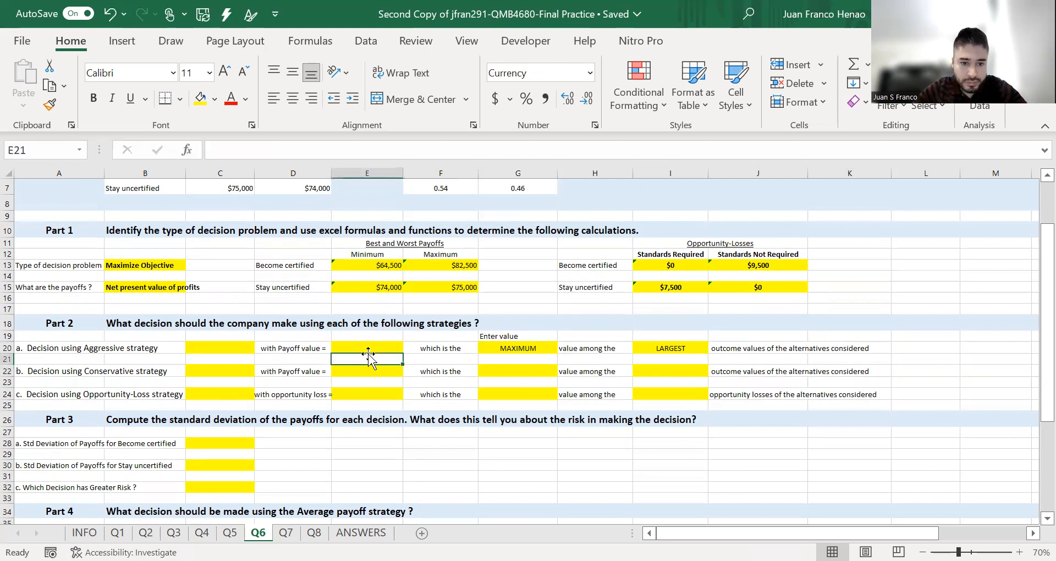
Enter =MAX(E13:F13) in G13 as the row's maximum payoff and copy the formula to G15.
click(494, 265)
text(=)
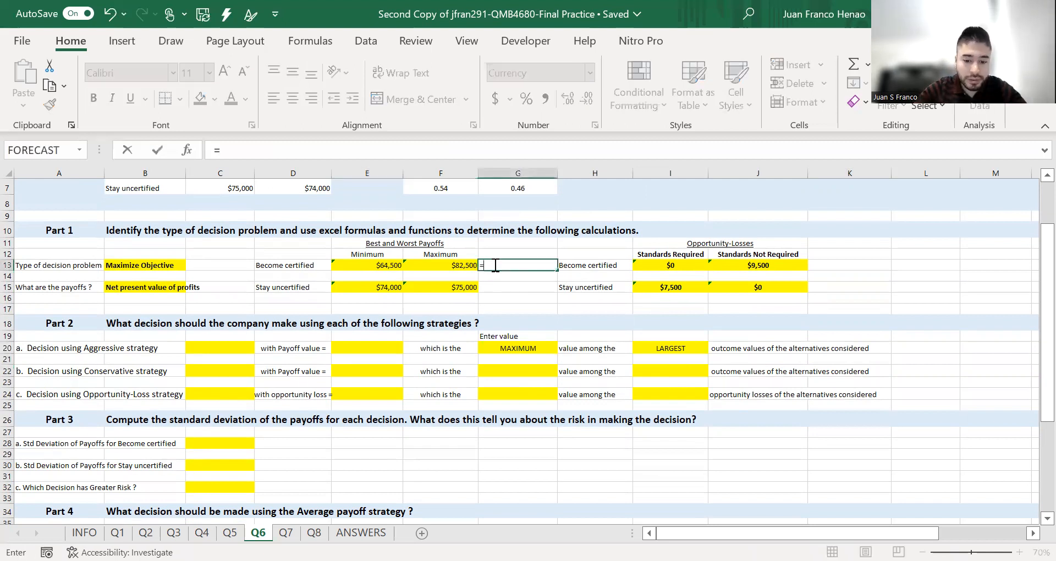
text(max)
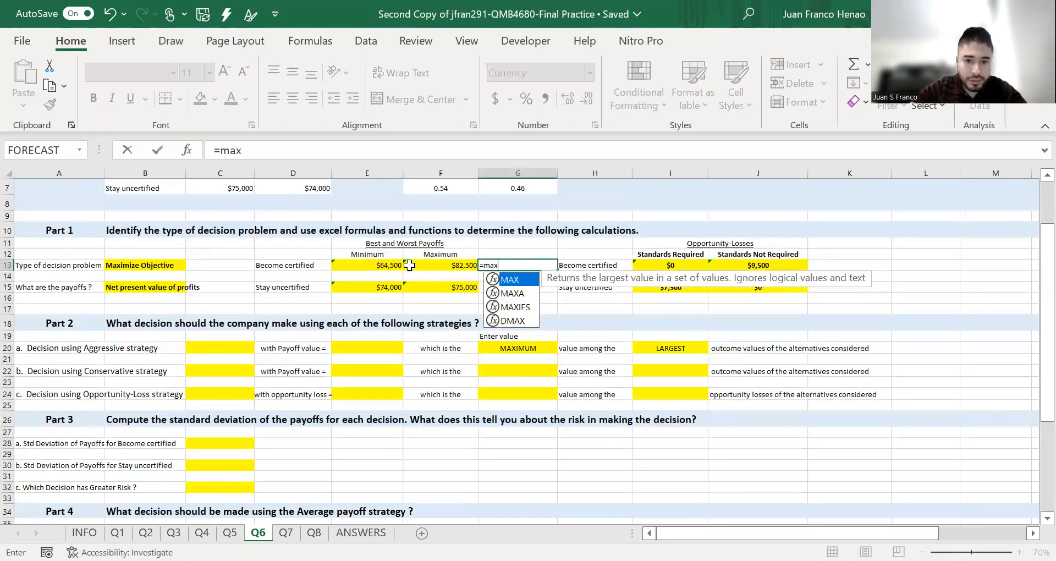
key(Tab)
drag(385, 265, 435, 265)
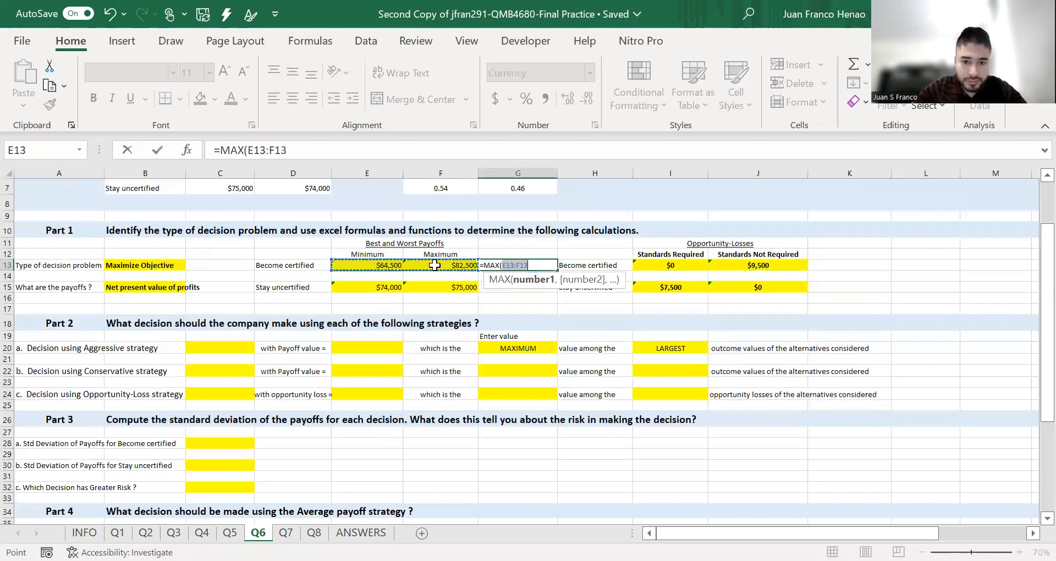
key(Return)
click(501, 267)
key(ctrl+c)
click(514, 287)
key(ctrl+v)
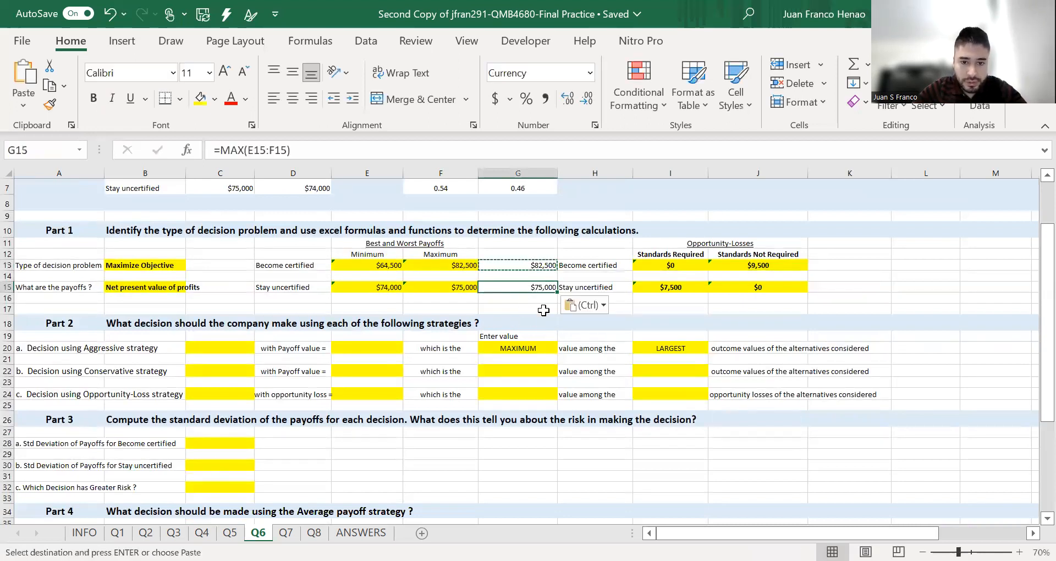
For the Aggressive strategy, paste G13's maximum payoff into E20 as a value only and choose Become certified in C20.
click(546, 255)
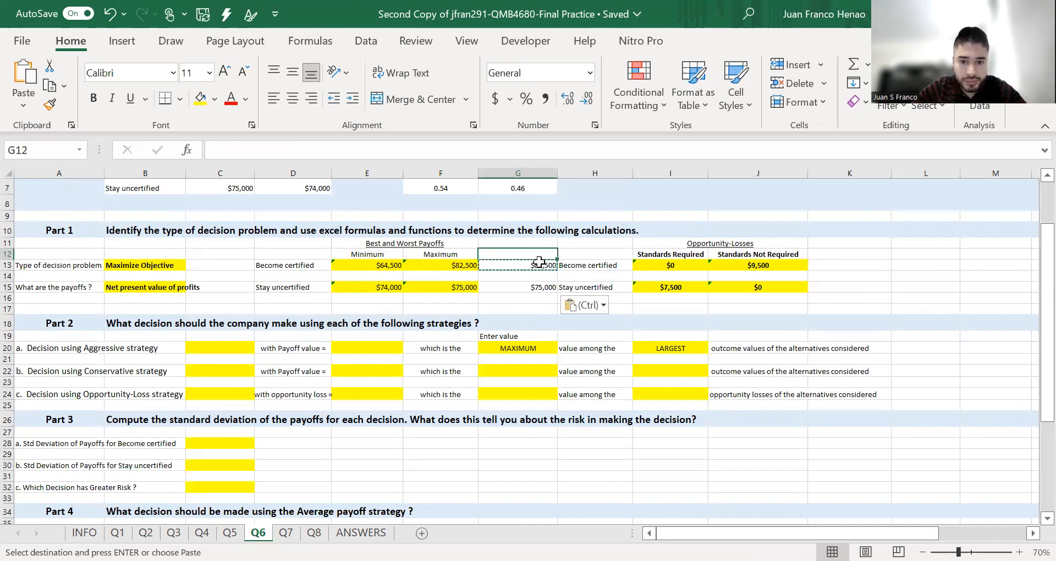
click(539, 263)
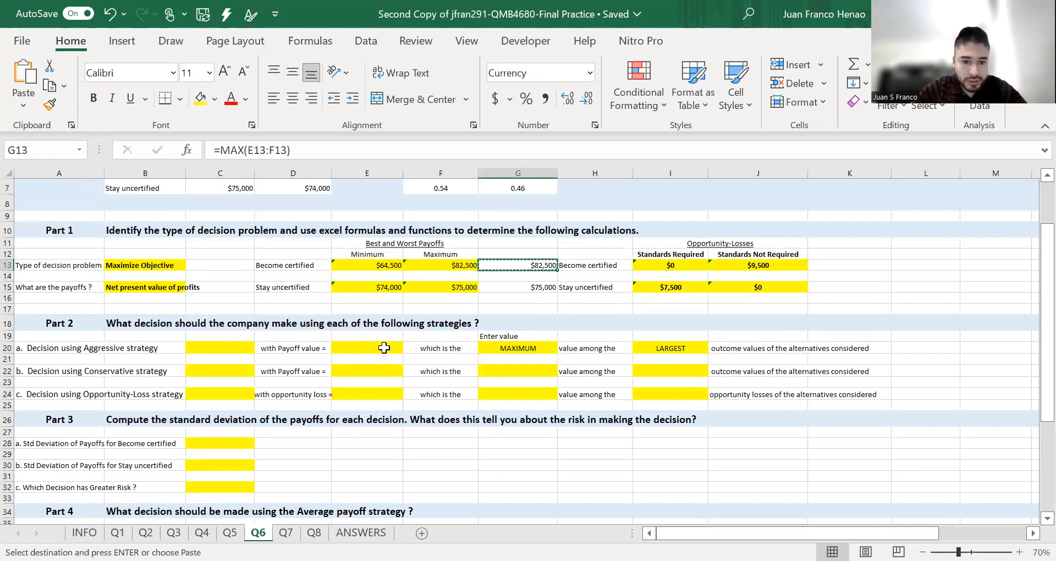
click(384, 348)
right_click(384, 347)
click(449, 175)
click(239, 351)
click(260, 347)
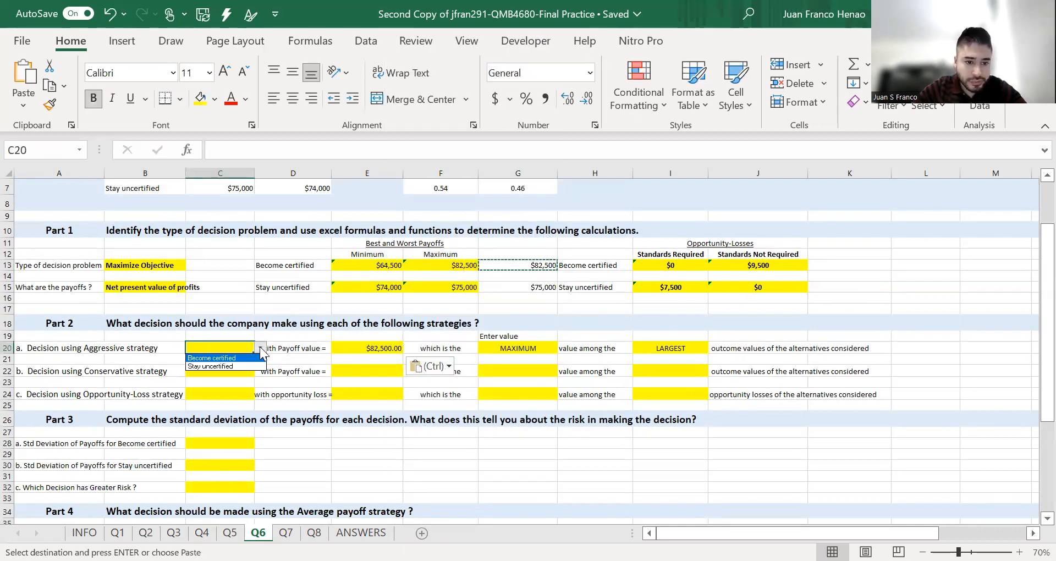
click(245, 358)
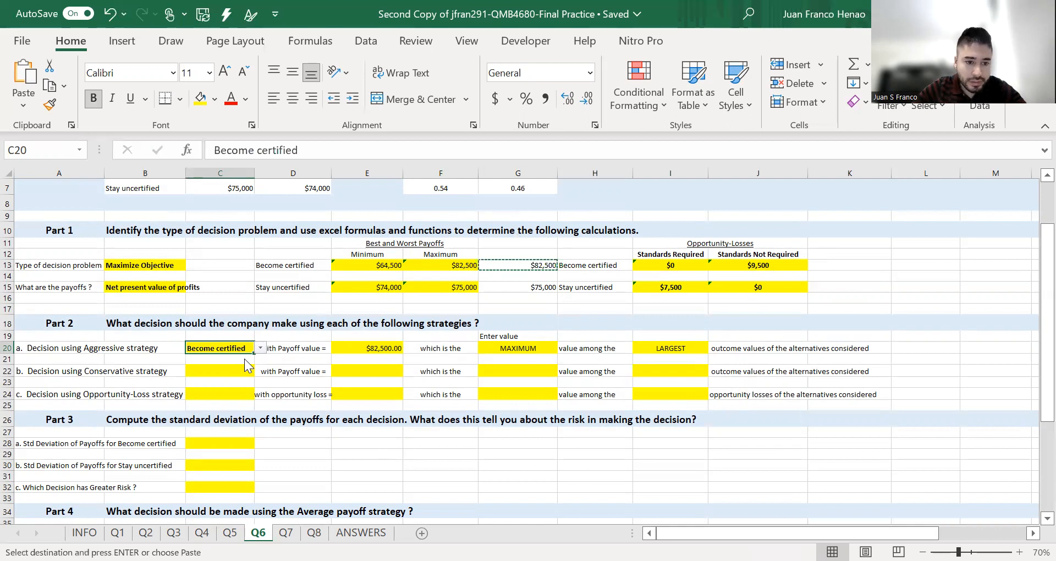
For the Conservative strategy in Part 2, choose MAXIMUM in G22 and SMALLEST in I22.
click(244, 382)
click(244, 373)
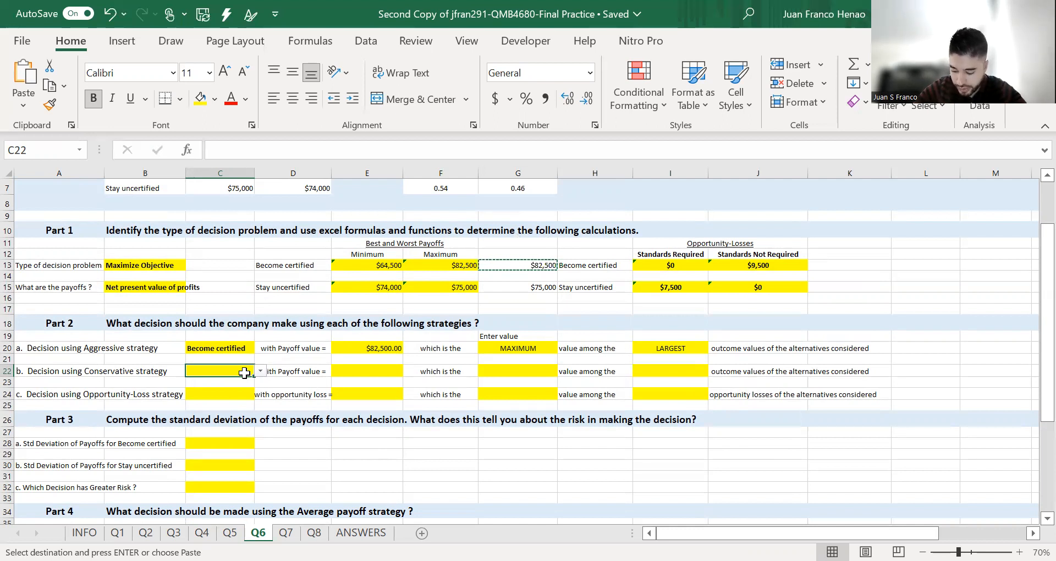
click(551, 371)
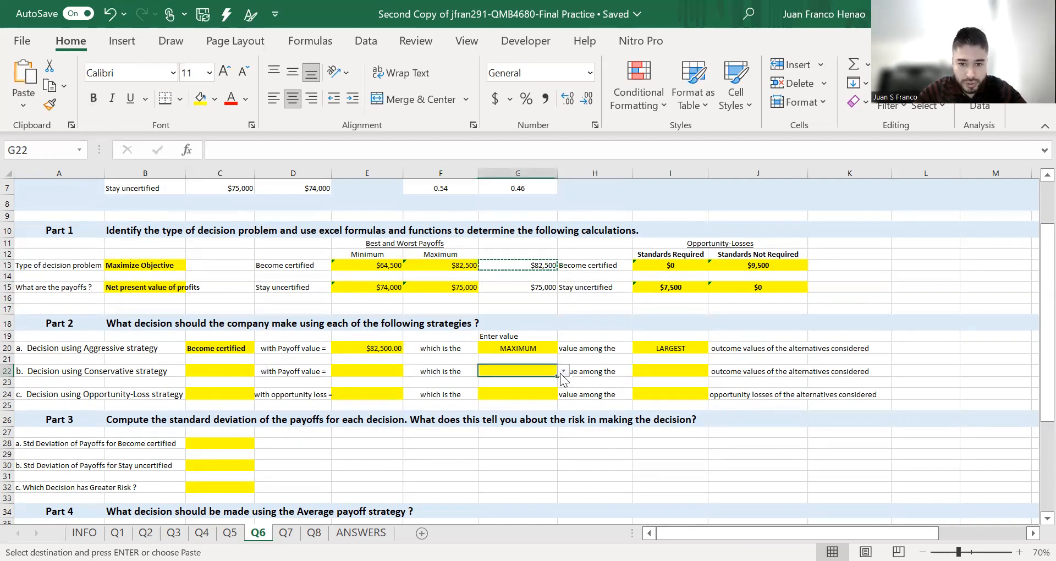
click(563, 372)
click(541, 387)
click(563, 371)
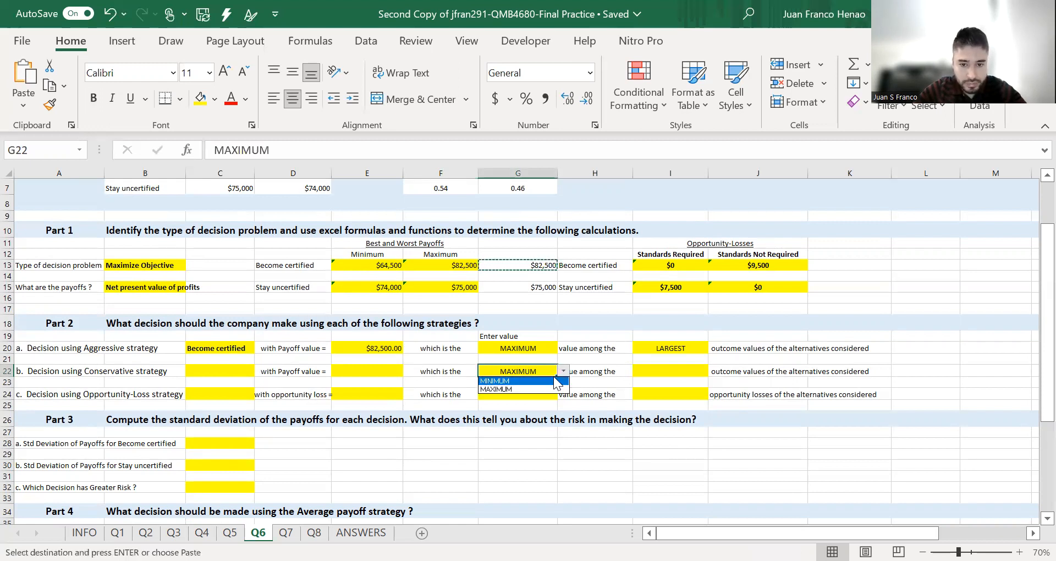
click(550, 388)
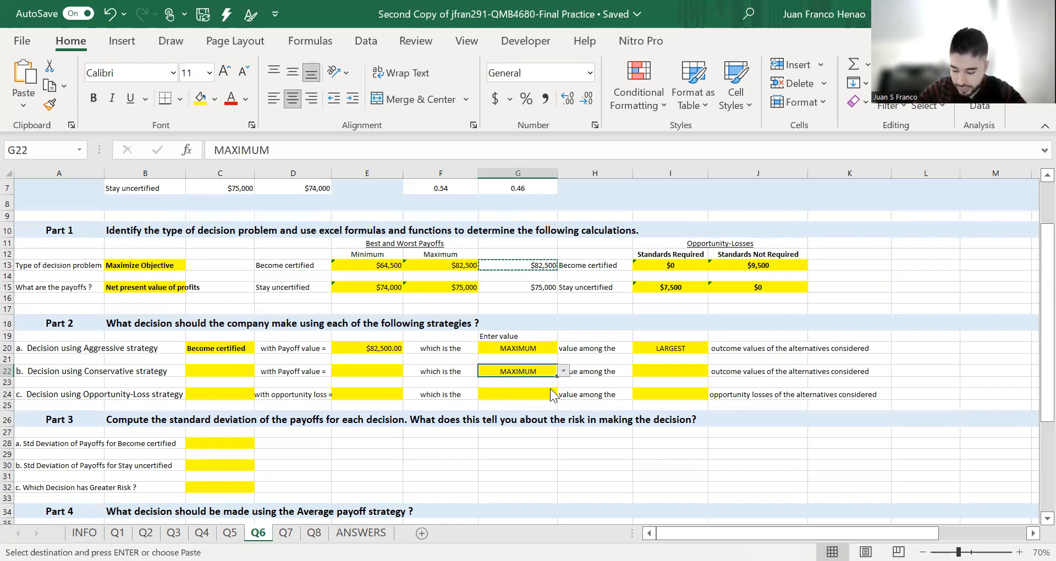
click(682, 375)
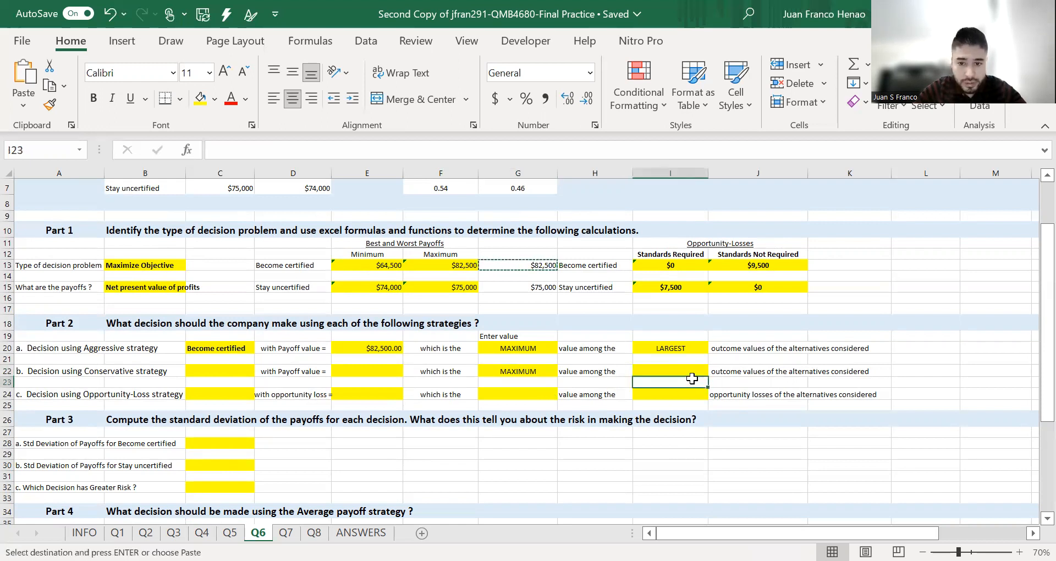
click(713, 371)
click(666, 391)
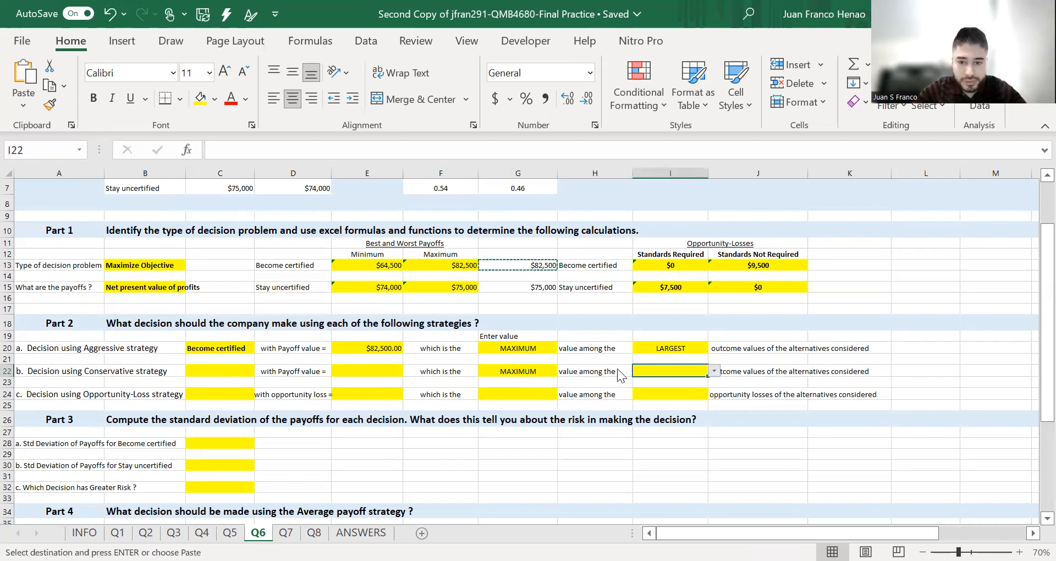
Replace the formula in G13 with =MIN(E13:F13) for the row's minimum payoff and copy it to G15.
click(546, 262)
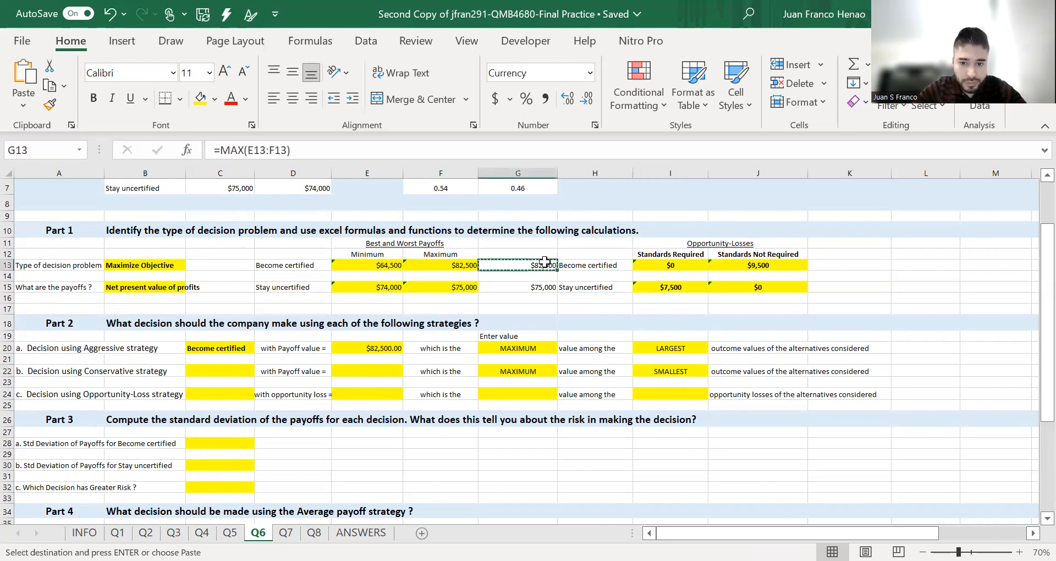
text(=)
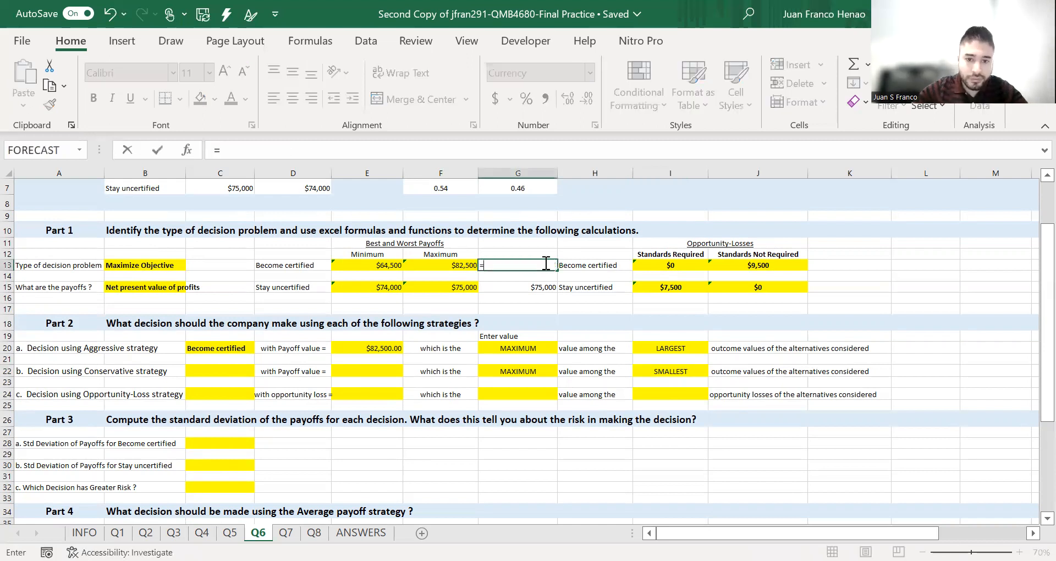
text(MIN()
drag(385, 265, 462, 265)
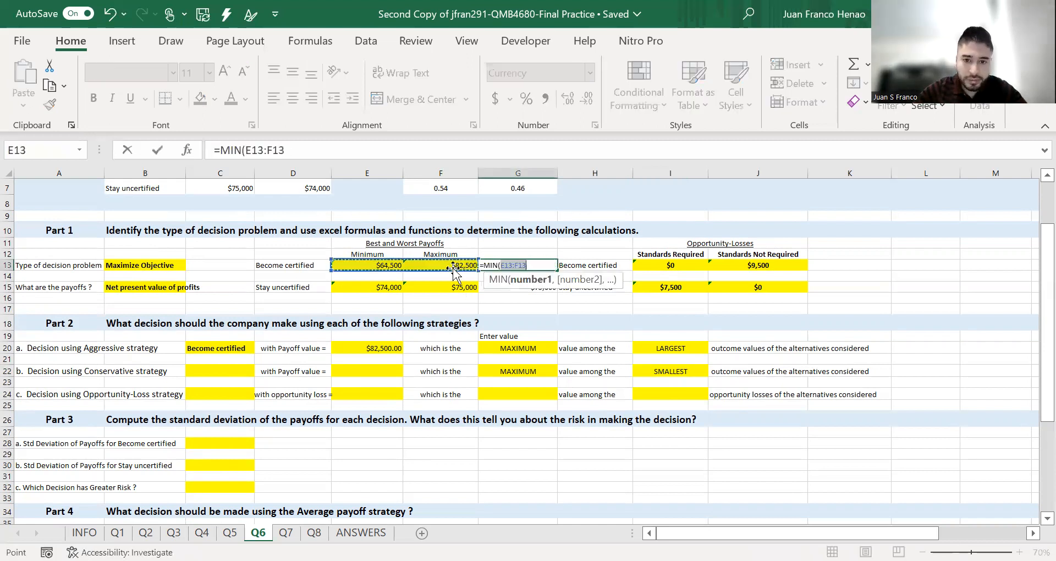
key(Return)
click(514, 265)
key(ctrl+c)
click(517, 287)
key(ctrl+v)
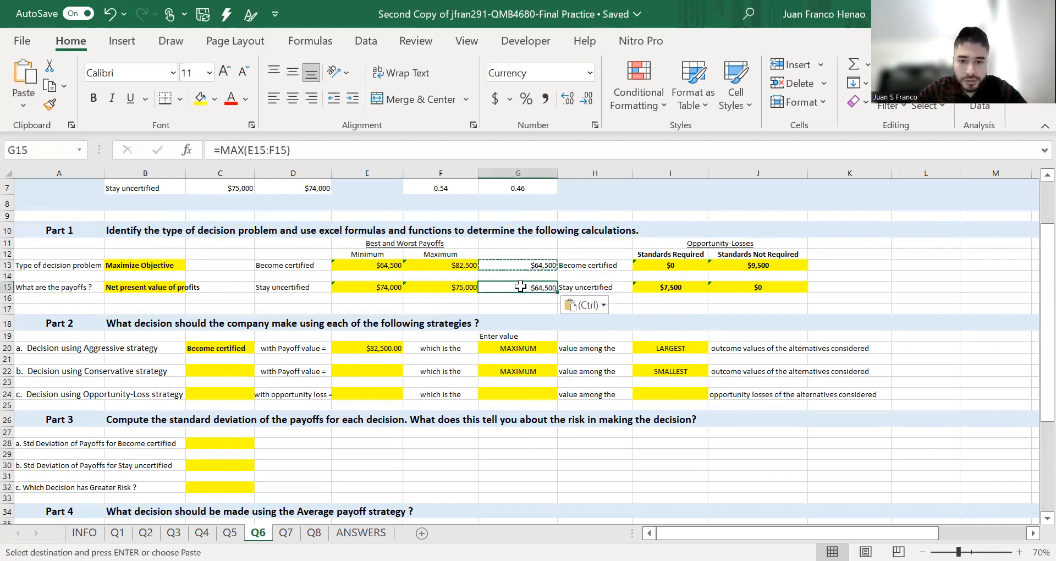
For the Conservative strategy, paste G15's payoff into E22 as a value only and choose Stay uncertified in C22.
click(520, 244)
click(543, 288)
key(ctrl+c)
click(391, 372)
right_click(391, 371)
click(465, 133)
click(220, 371)
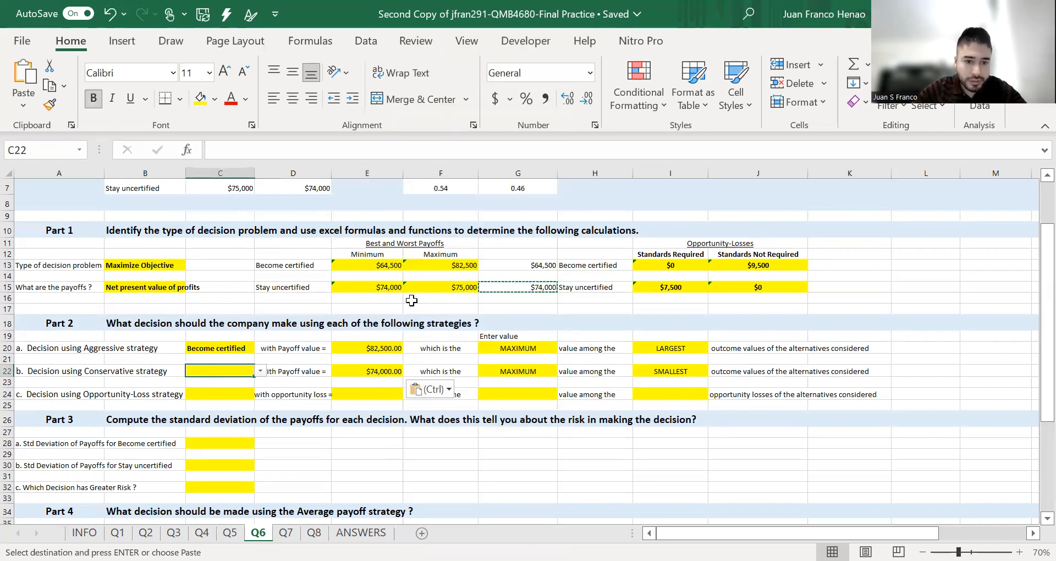
click(260, 371)
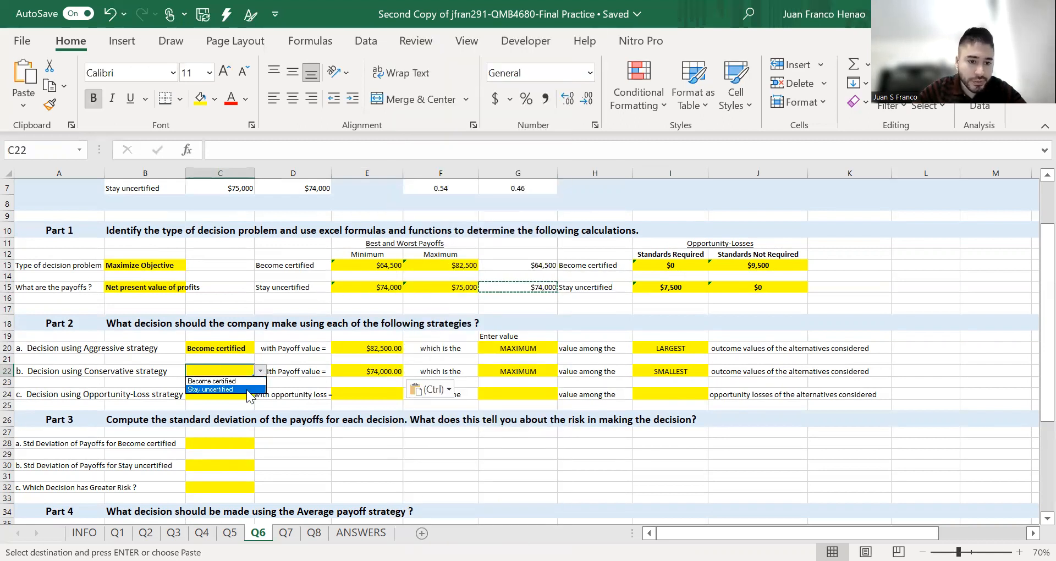
click(248, 390)
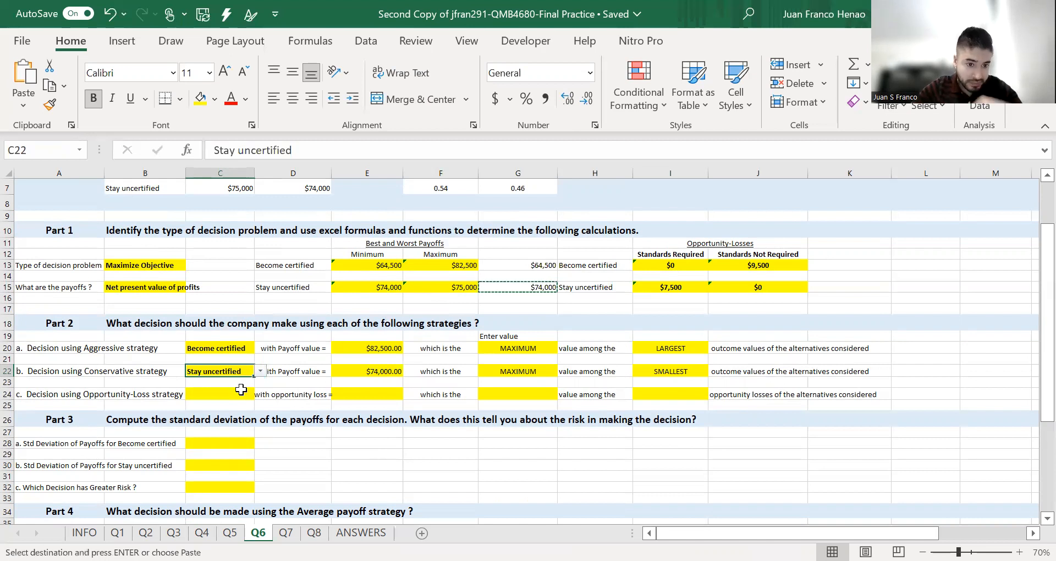
For the Opportunity-Loss strategy in Part 2, choose LARGEST in I24 and MINIMUM in G24.
click(241, 394)
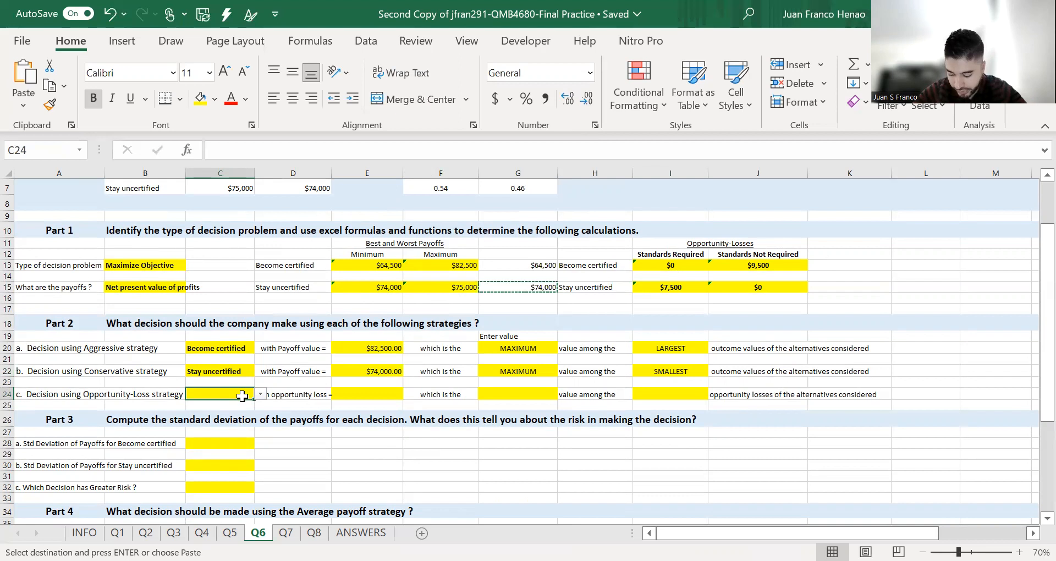
click(515, 395)
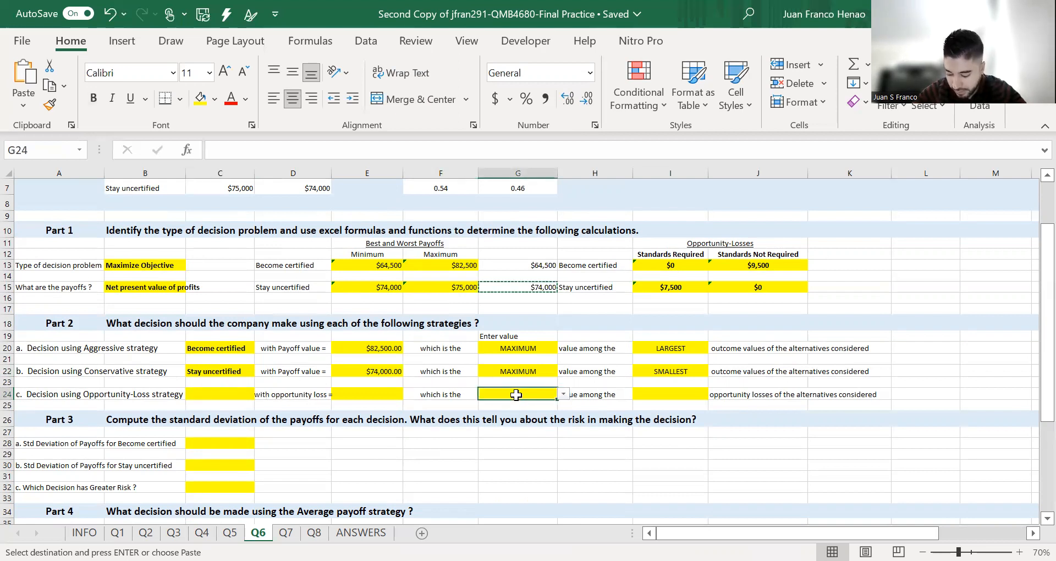
click(660, 394)
click(712, 394)
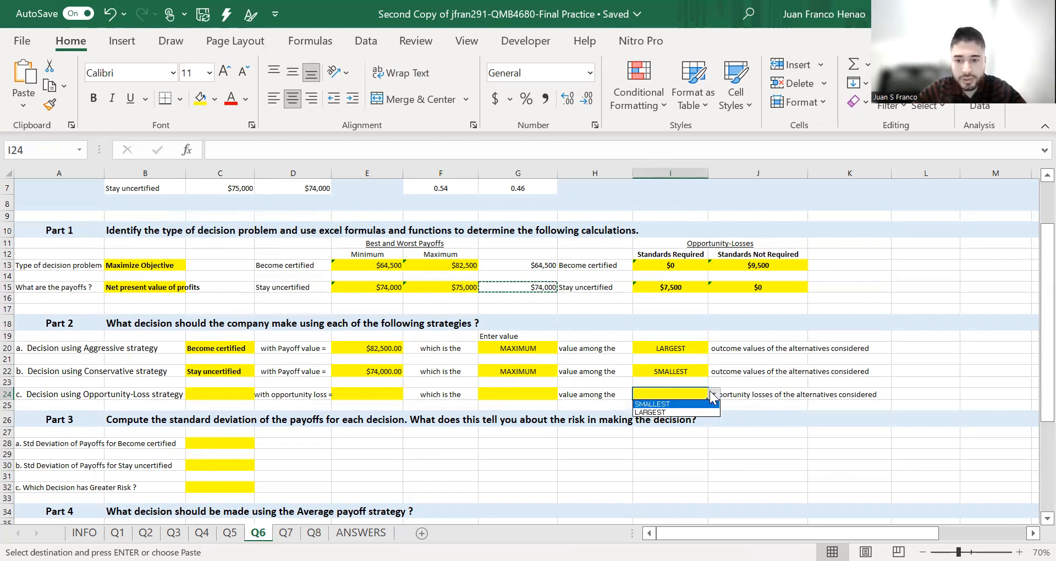
click(704, 413)
click(546, 394)
click(562, 394)
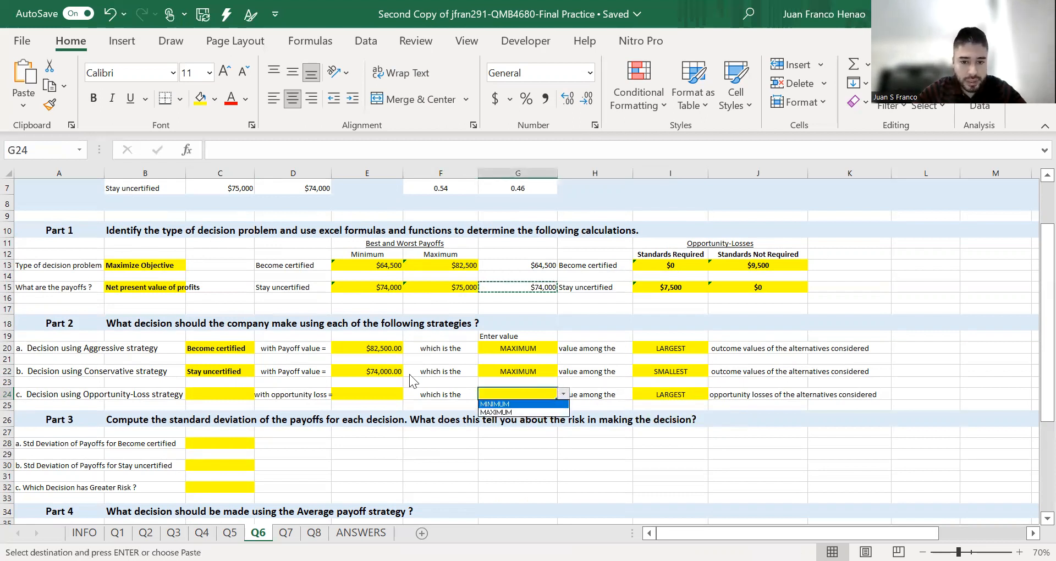
key(Return)
Enter =MAX(I13:J13) in K13 as the row's largest opportunity loss and copy the formula to K15.
click(831, 266)
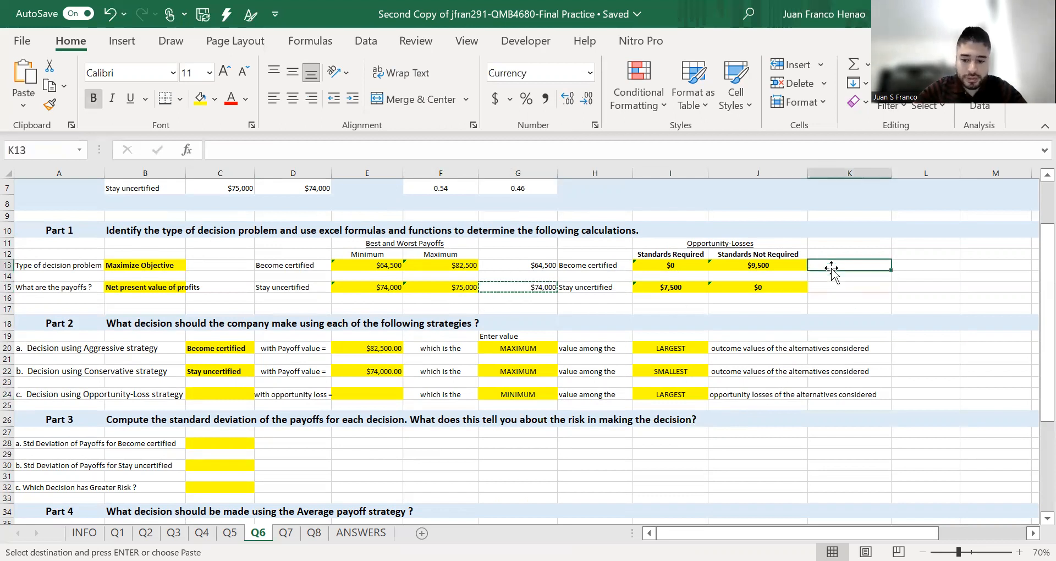
text(=)
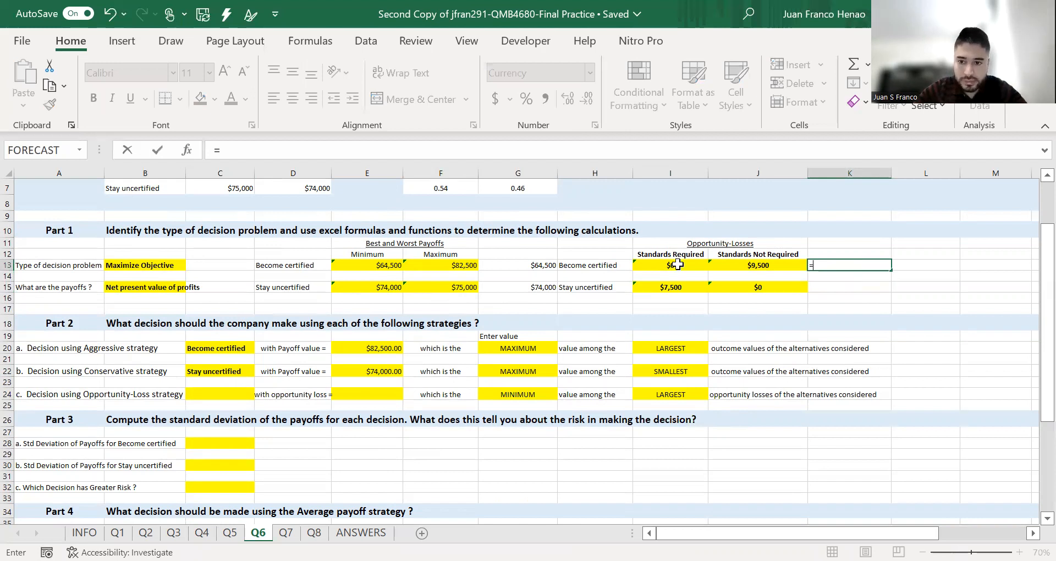
text(MAX(I13:J13))
key(Return)
key(Up)
key(ctrl+c)
click(856, 288)
key(ctrl+v)
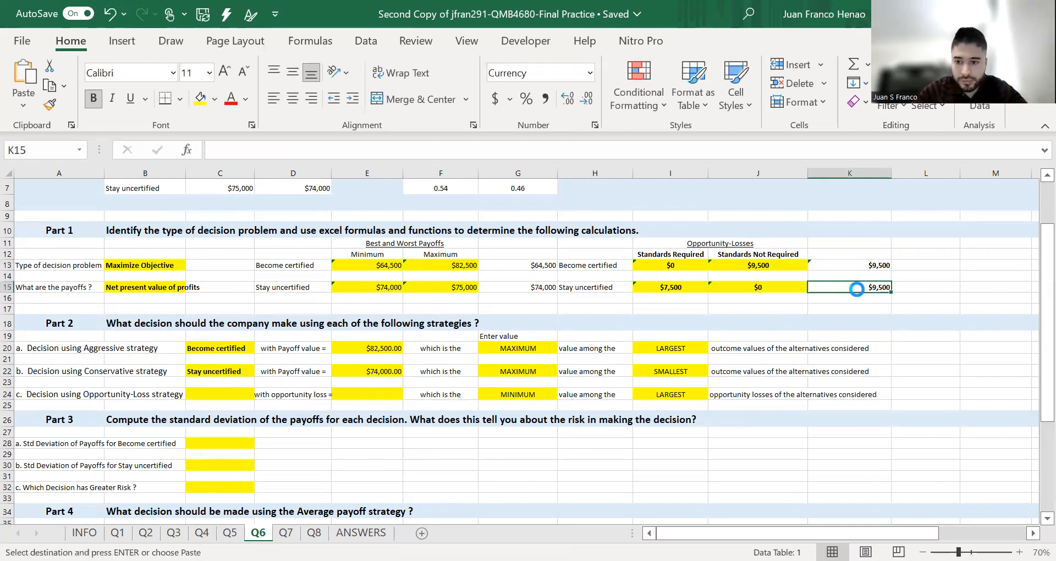
click(936, 264)
key(Escape)
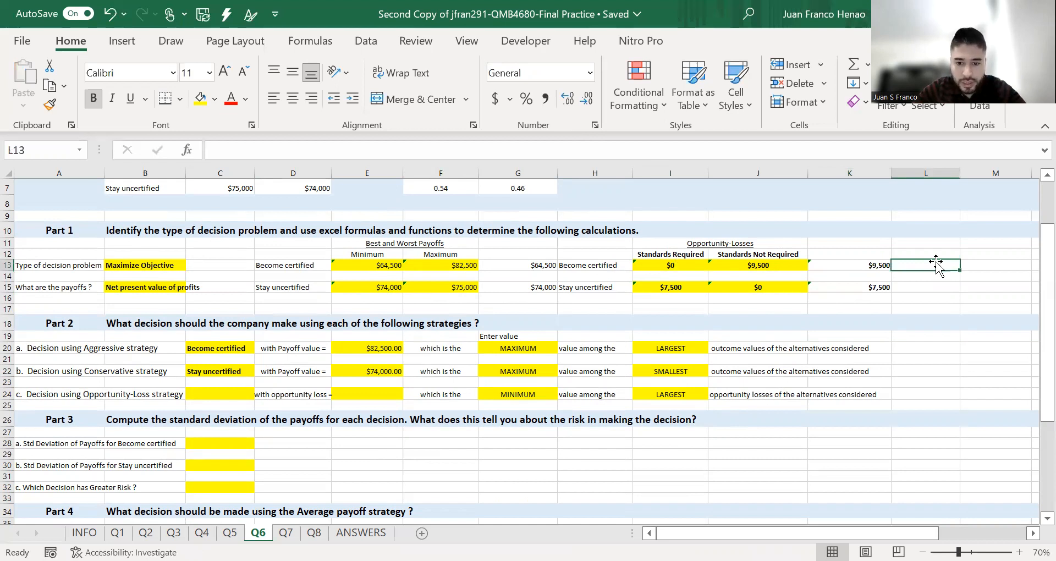
For the Opportunity-Loss strategy, paste K15's loss into E24 as a value only and choose Stay uncertified in C24.
click(890, 287)
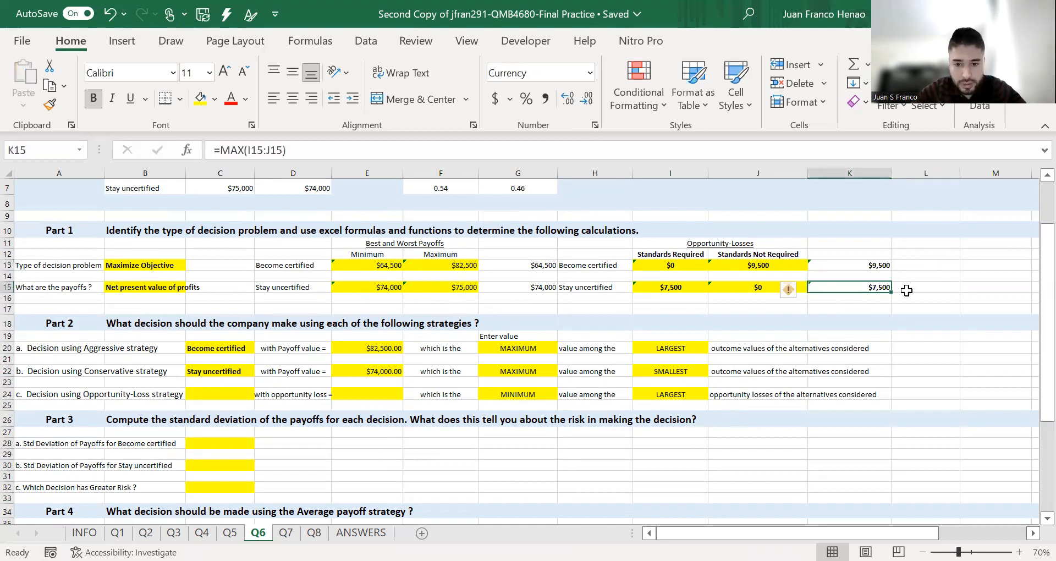
key(ctrl+c)
click(349, 395)
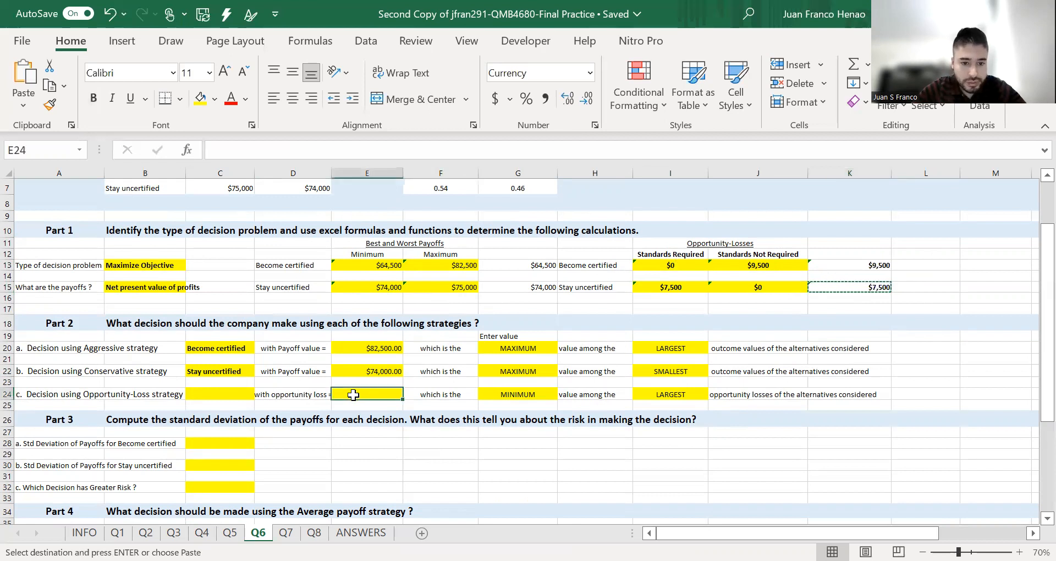
right_click(348, 395)
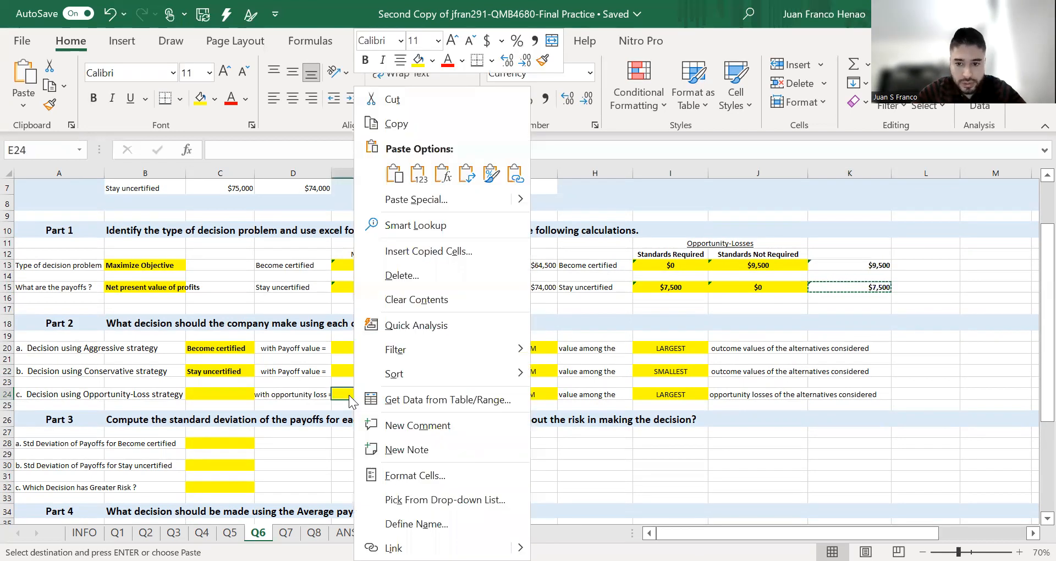
click(418, 174)
click(226, 395)
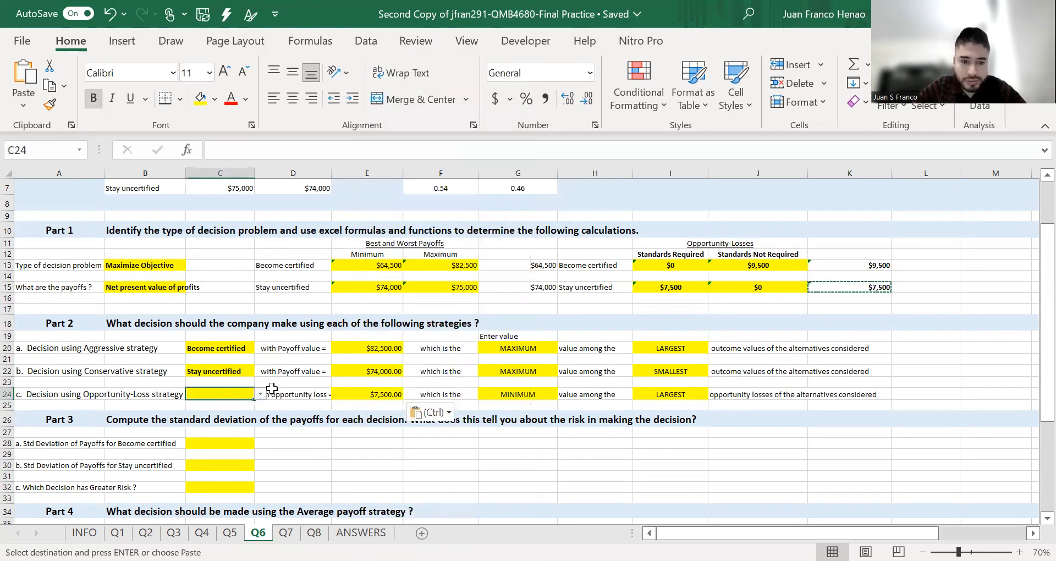
click(260, 394)
click(211, 412)
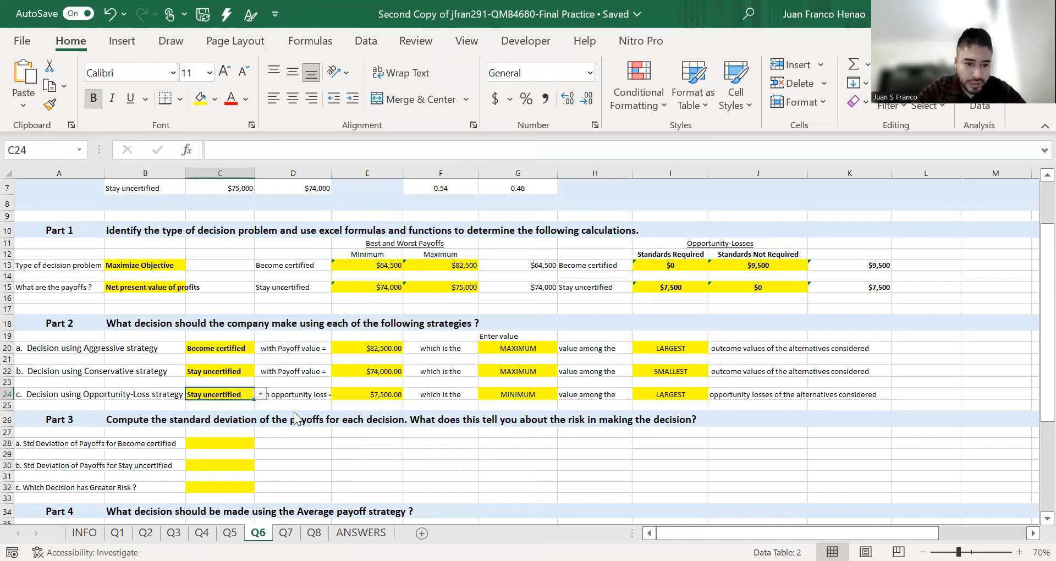
In Part 3, enter =STDEV.S(C6:D6) in C28 for the standard deviation of the Become certified payoffs.
scroll(330, 434, down, 3)
click(342, 403)
click(341, 341)
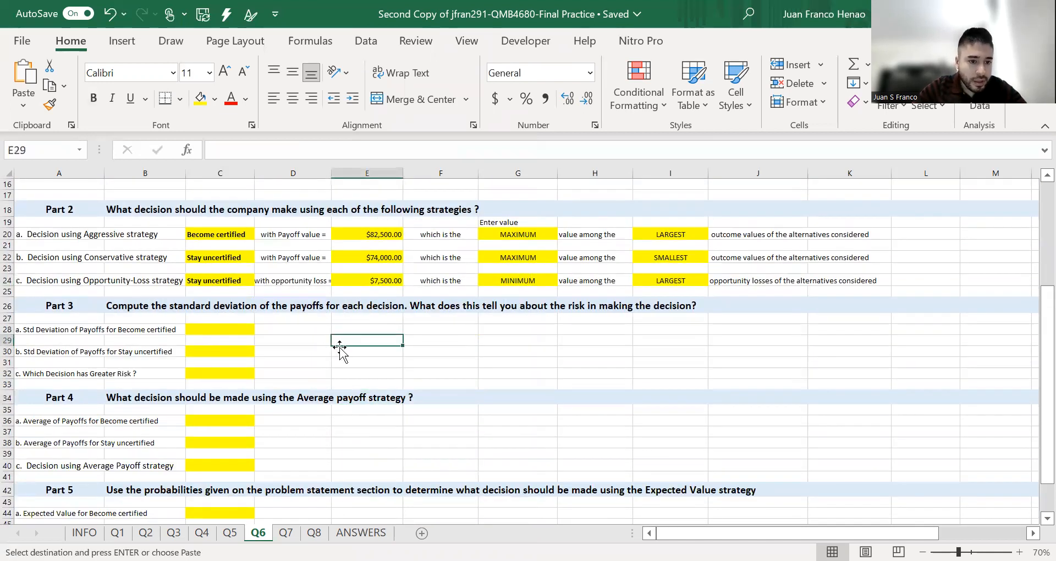
scroll(341, 346, up, 1)
scroll(340, 361, up, 2)
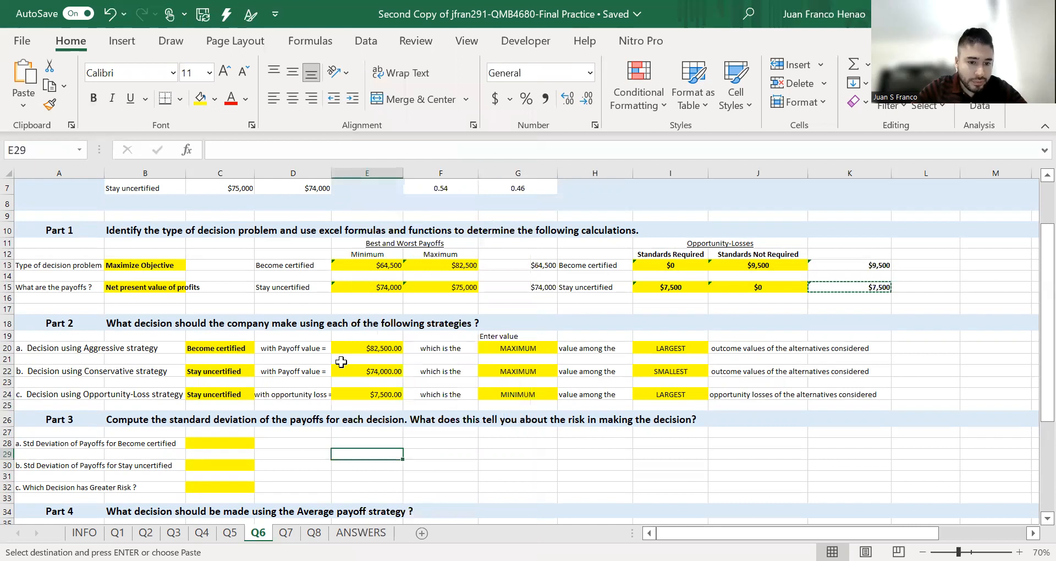
click(238, 446)
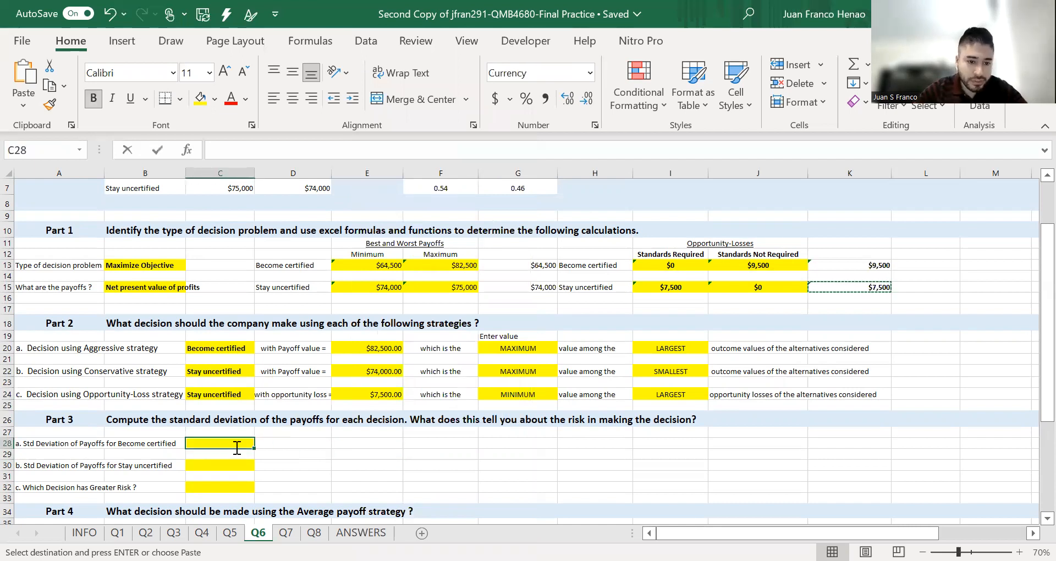
text(=STDEV.S()
scroll(215, 297, up, 2)
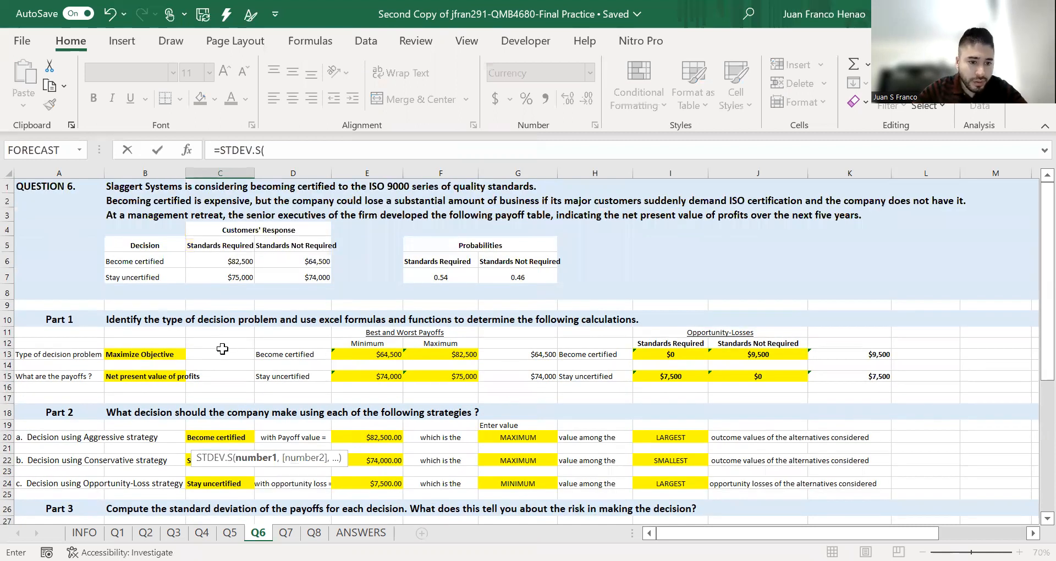
scroll(221, 355, down, 1)
scroll(221, 355, down, 1)
scroll(221, 355, up, 2)
drag(217, 261, 288, 260)
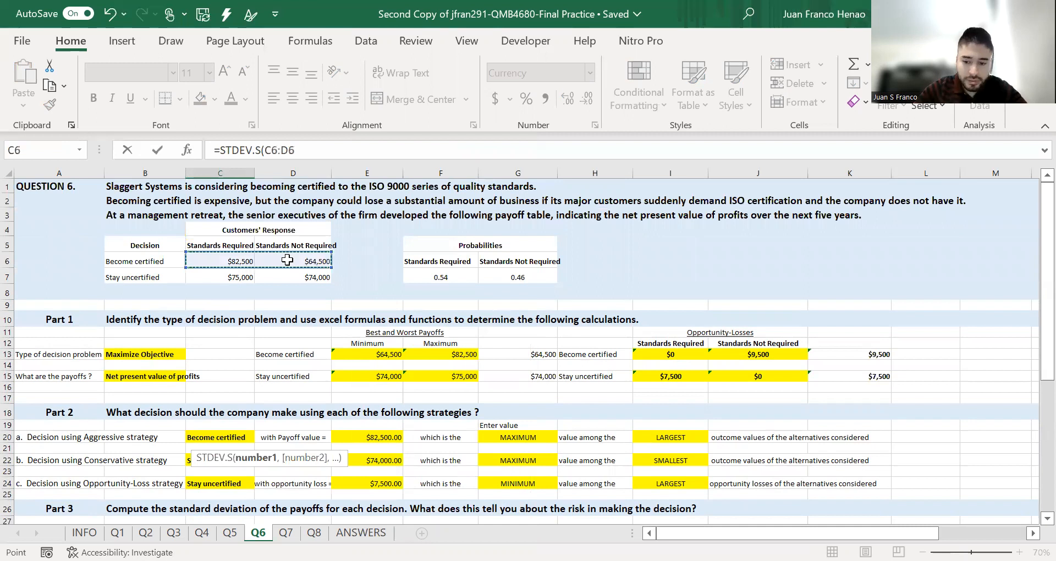
key(Return)
Enter =STDEV.S(C7:D7) in C30 for the standard deviation of the Stay uncertified payoffs.
scroll(237, 453, down, 2)
click(240, 435)
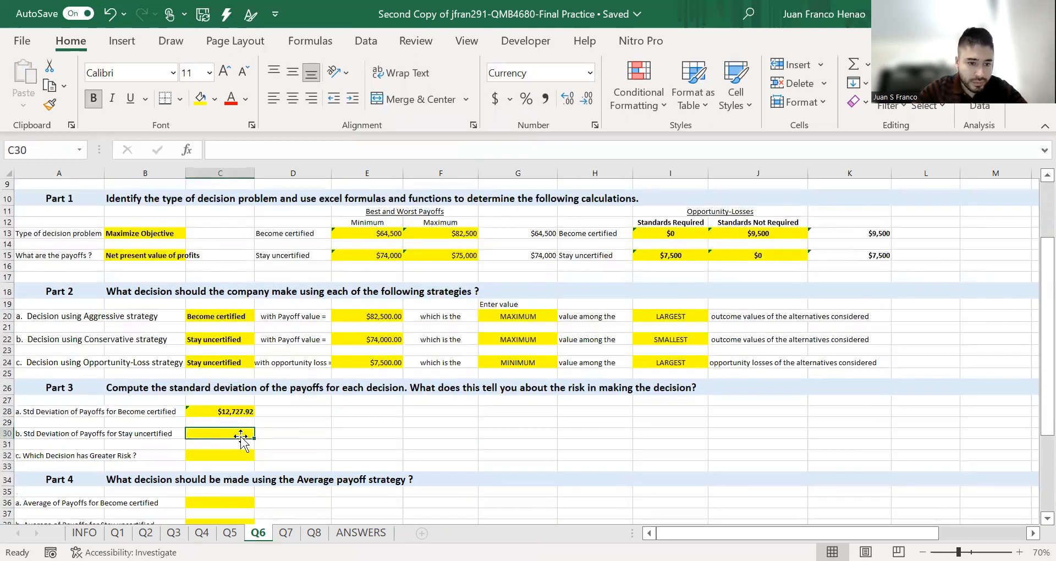
text(=)
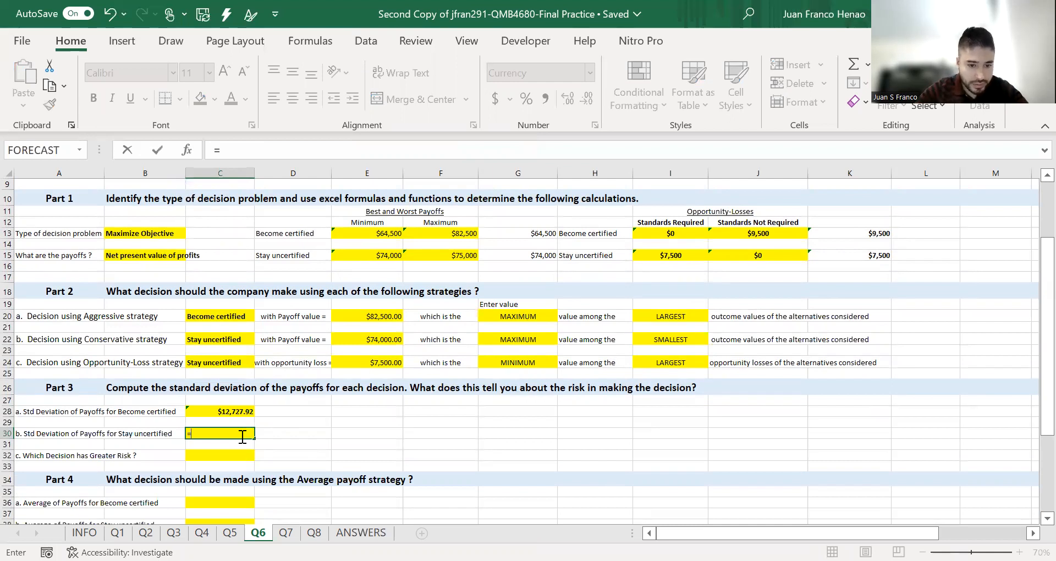
text(STDEV.S()
scroll(242, 436, up, 3)
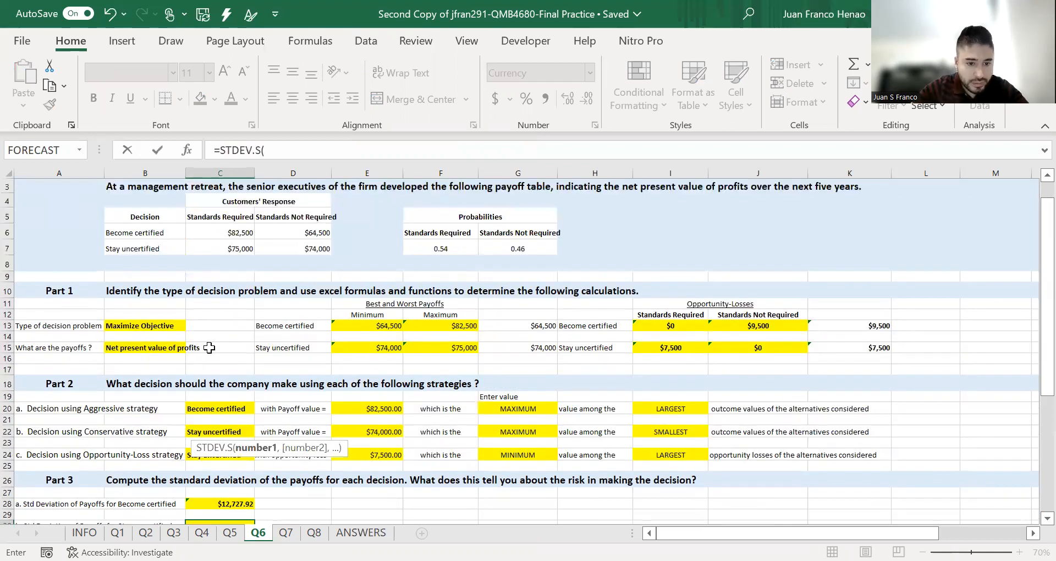
drag(231, 278, 309, 277)
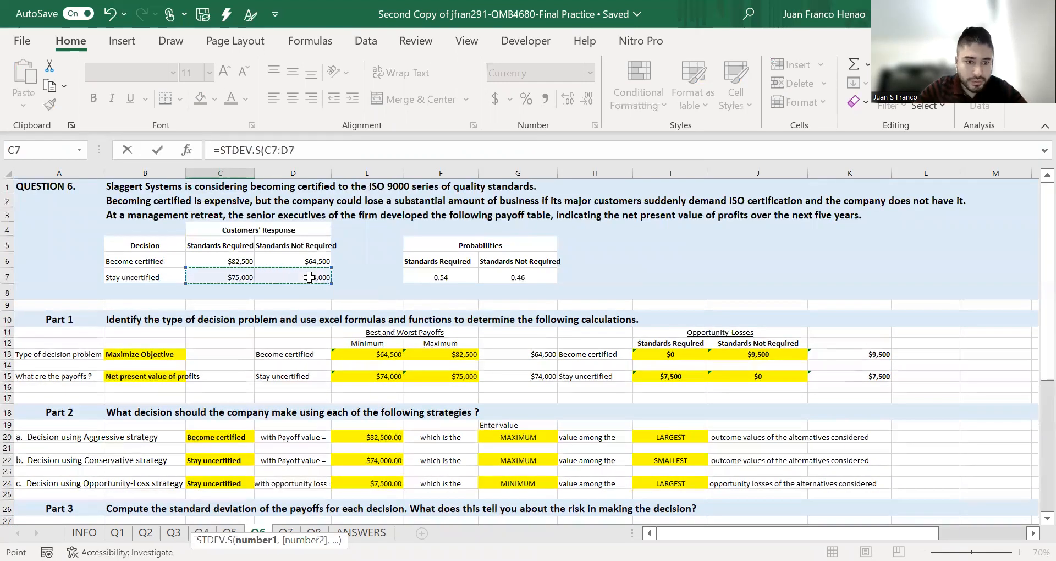
key(Return)
Choose Become certified in C32 as the decision with the greater risk.
scroll(201, 506, down, 4)
click(208, 361)
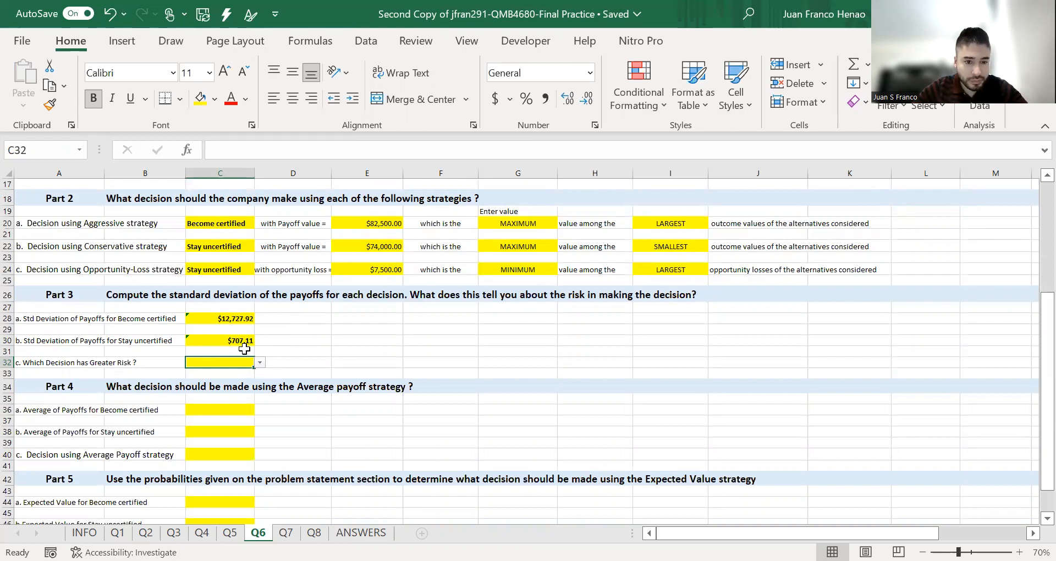
click(233, 339)
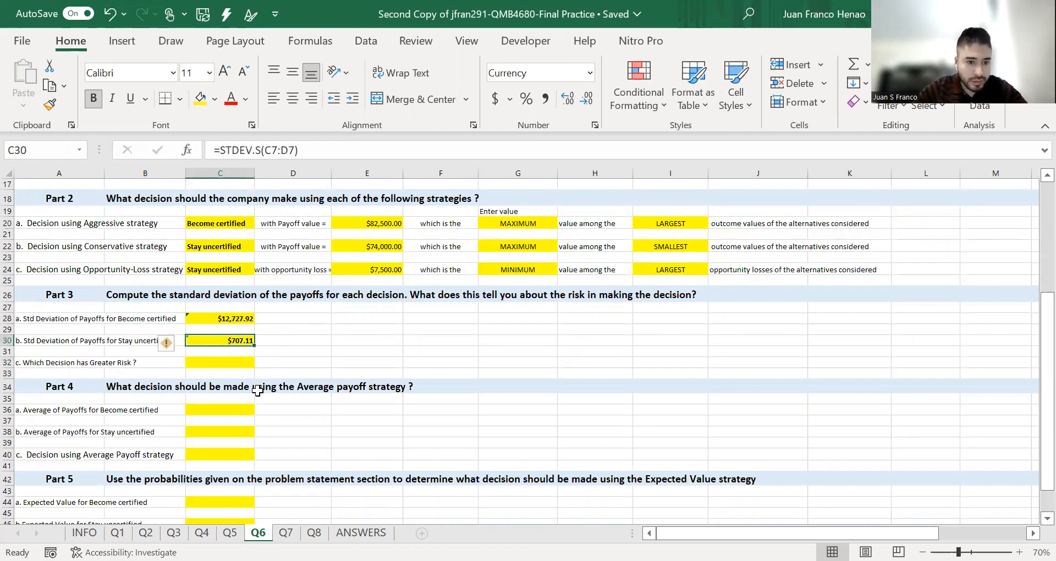
click(249, 361)
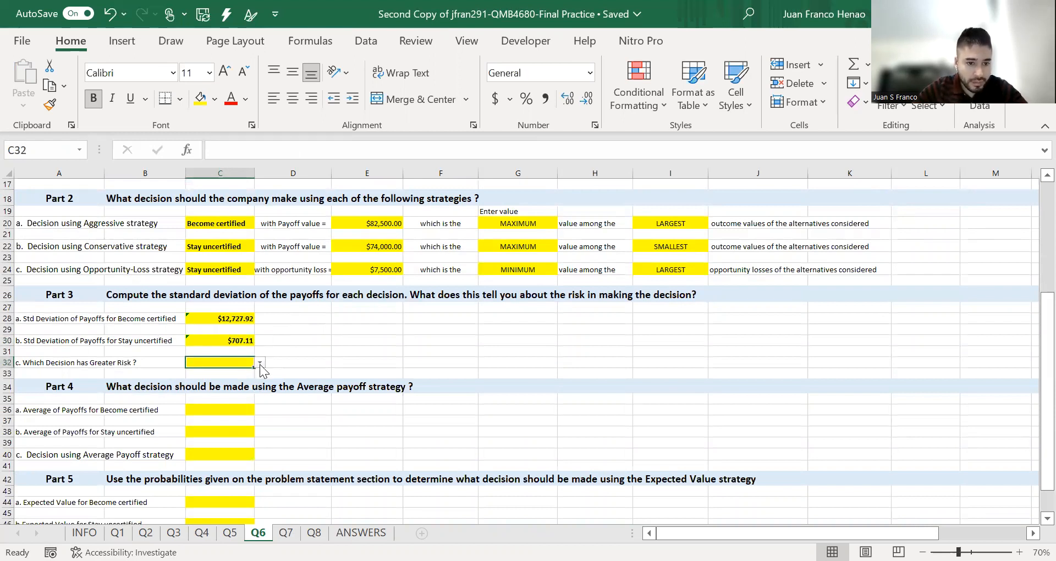
click(259, 363)
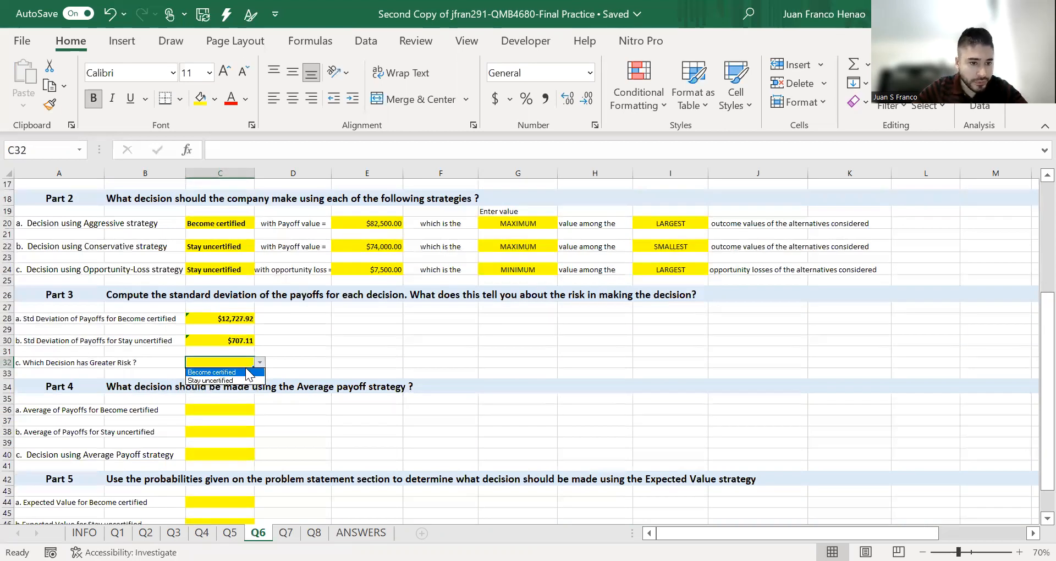
click(247, 374)
In Part 4, enter =AVERAGE(C6:D6) in C36 for the average of the Become certified payoffs.
scroll(300, 406, down, 4)
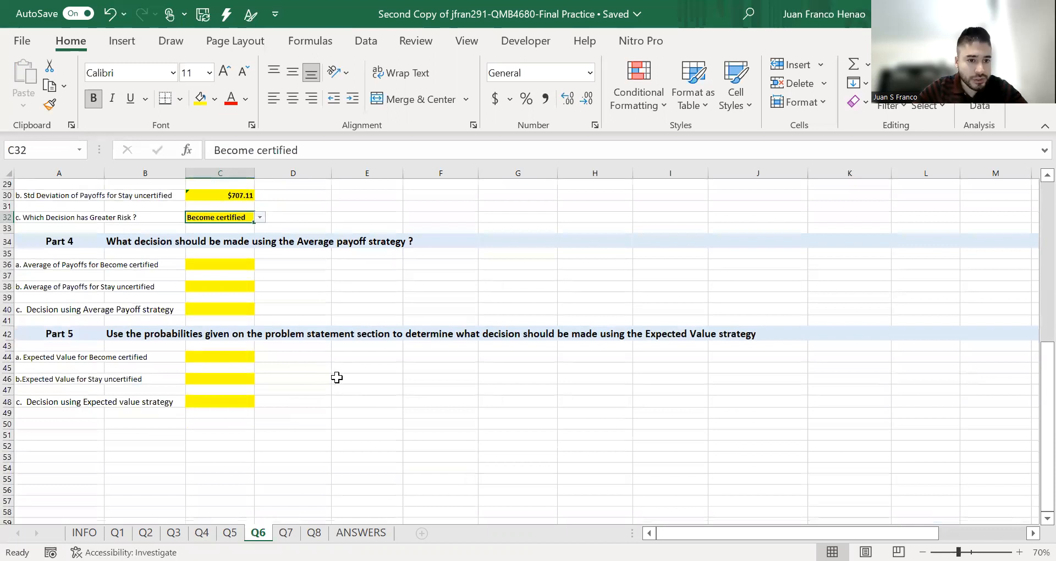
scroll(337, 378, up, 2)
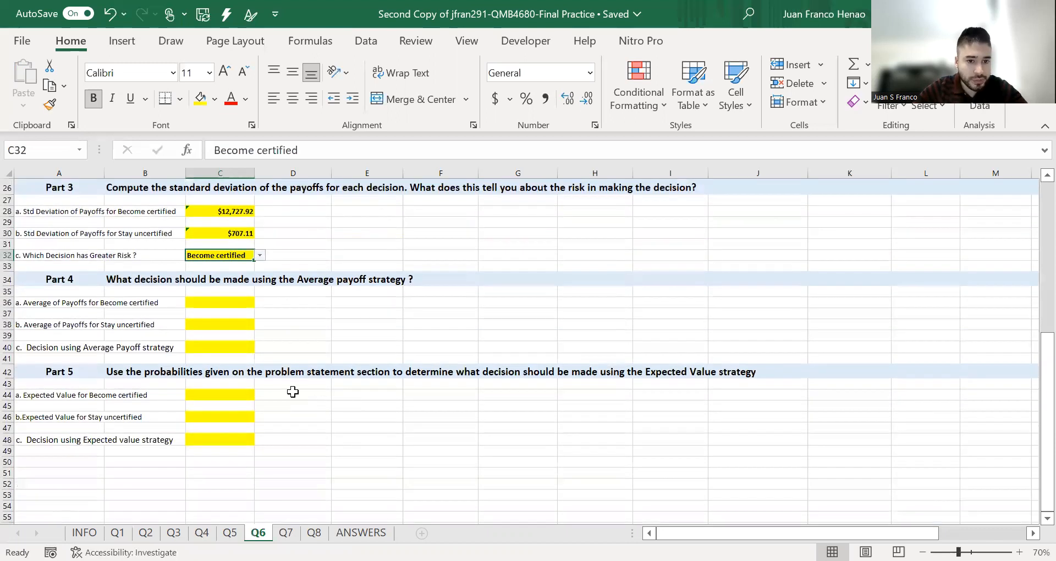
click(245, 336)
text(=)
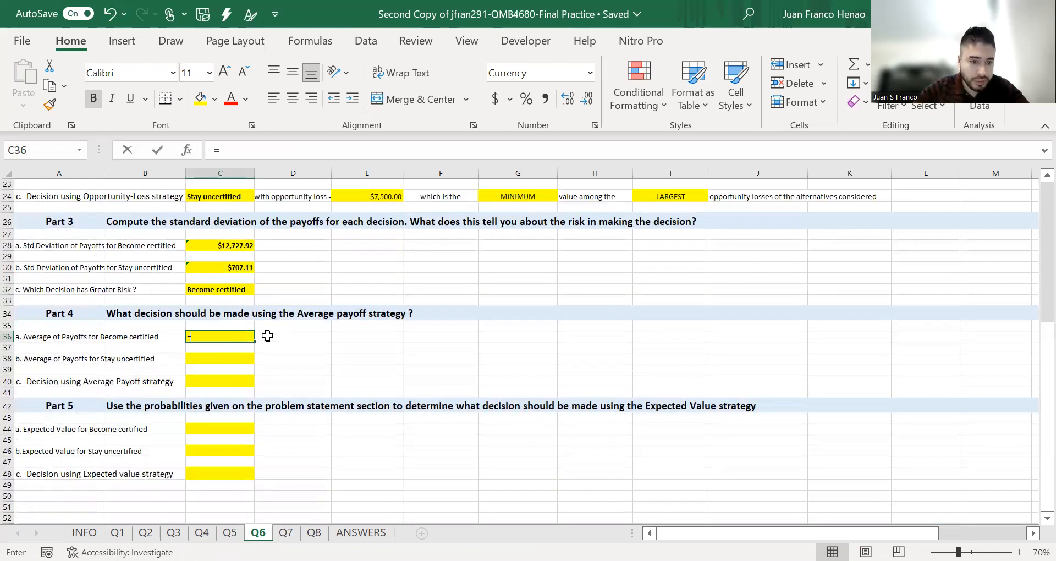
text(AVERAGE()
scroll(272, 296, up, 2)
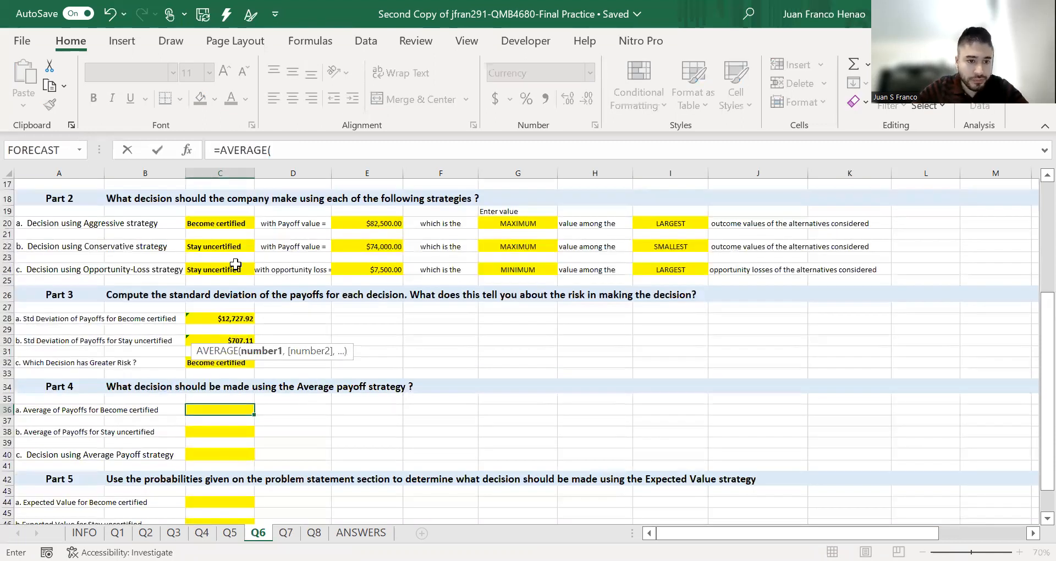
scroll(236, 264, up, 5)
drag(236, 261, 316, 261)
key(Return)
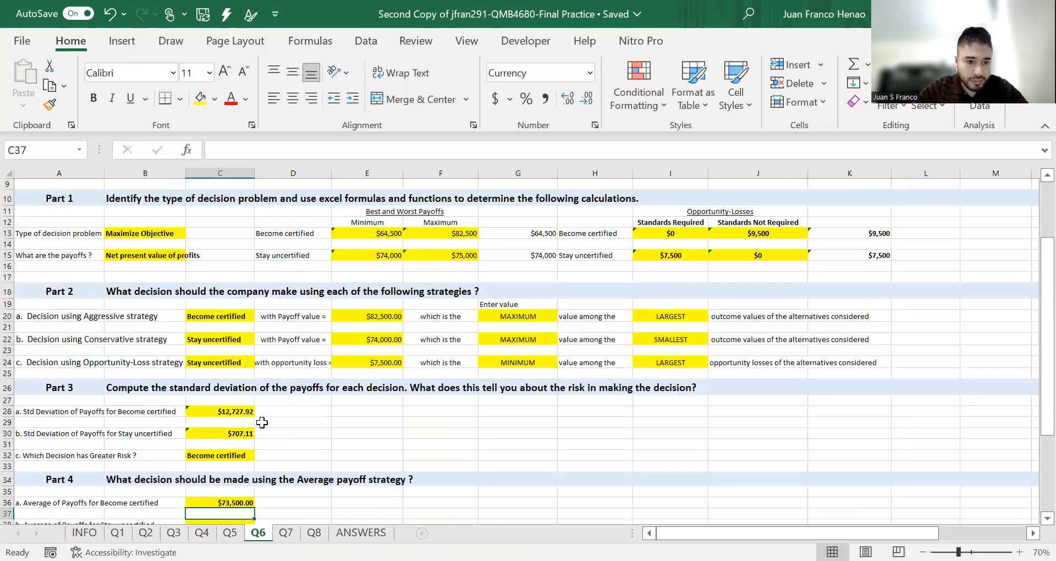
Enter =AVERAGE(C7:D7) in C38 for the average of the Stay uncertified payoffs.
scroll(237, 422, down, 3)
click(236, 422)
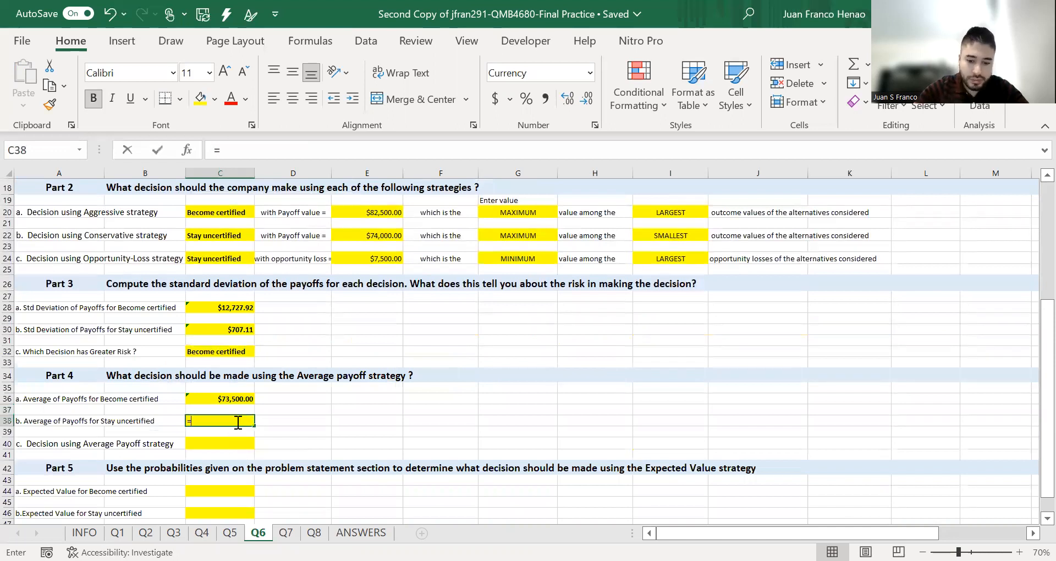
text(=)
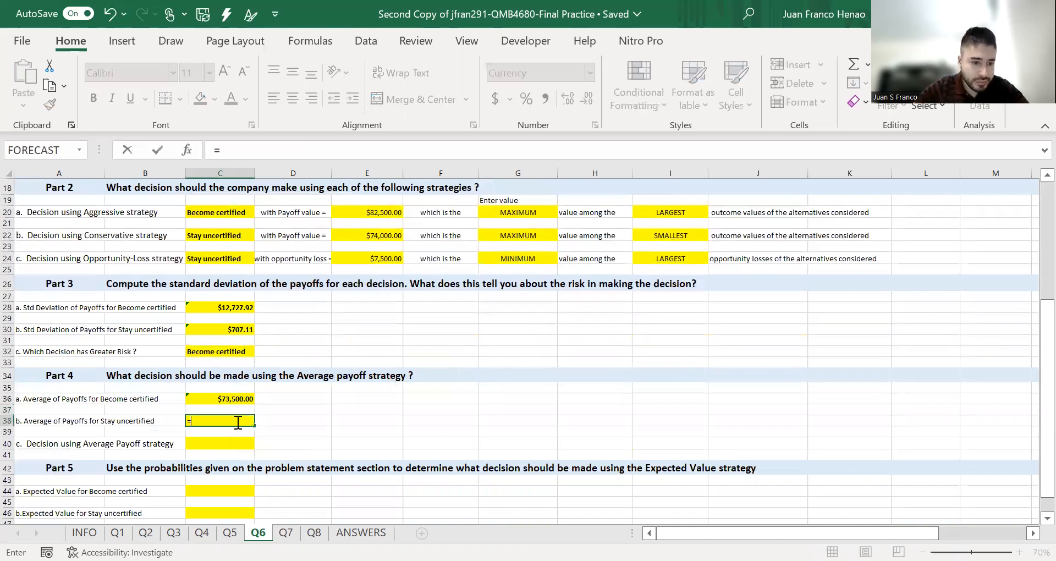
text(AVERAGE()
scroll(279, 385, up, 2)
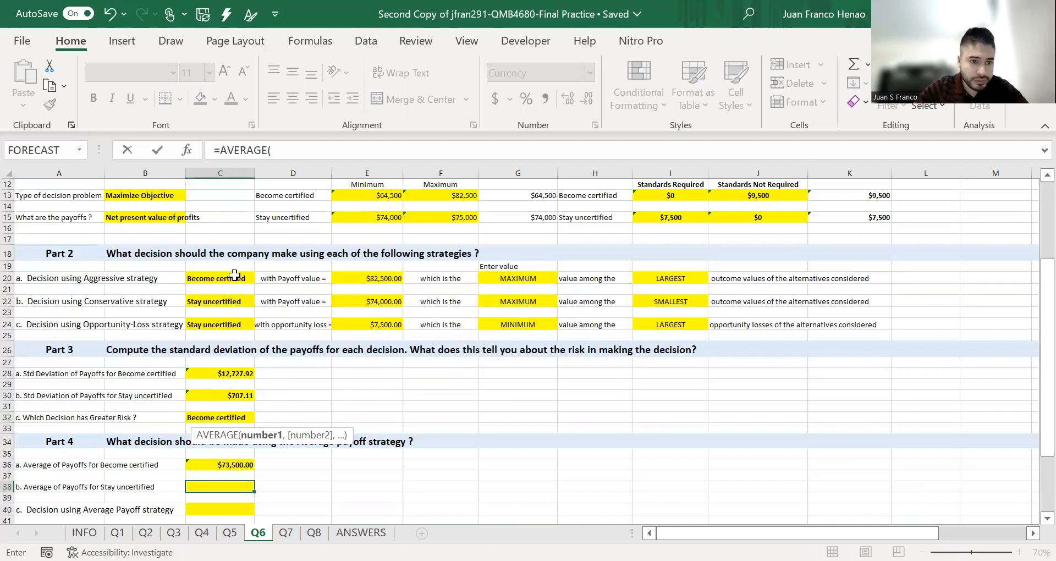
scroll(234, 275, up, 4)
drag(235, 275, 305, 275)
key(Return)
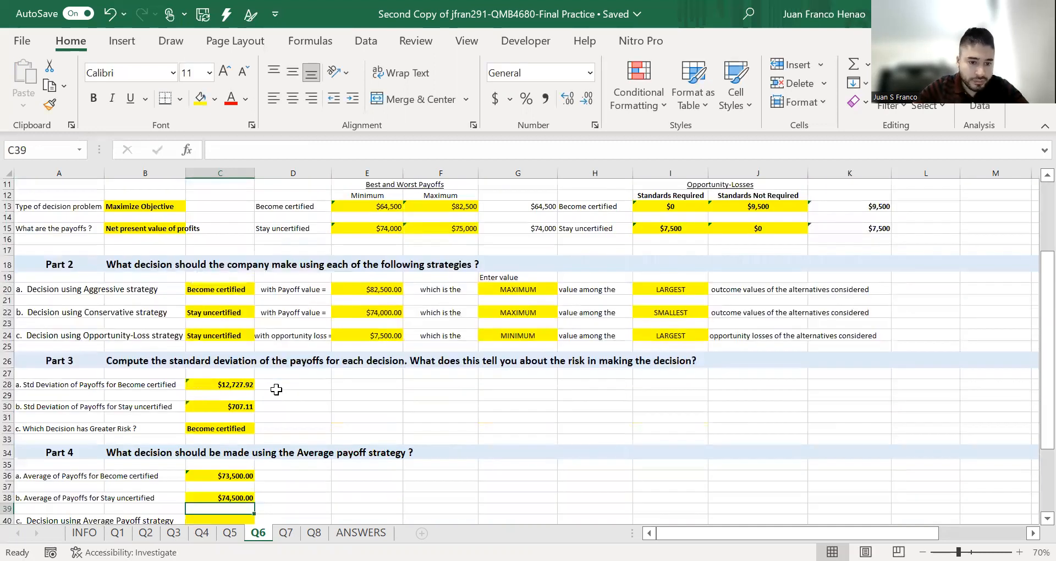
Choose Stay uncertified in C40 as the decision under the Average Payoff strategy.
scroll(276, 389, down, 4)
click(238, 380)
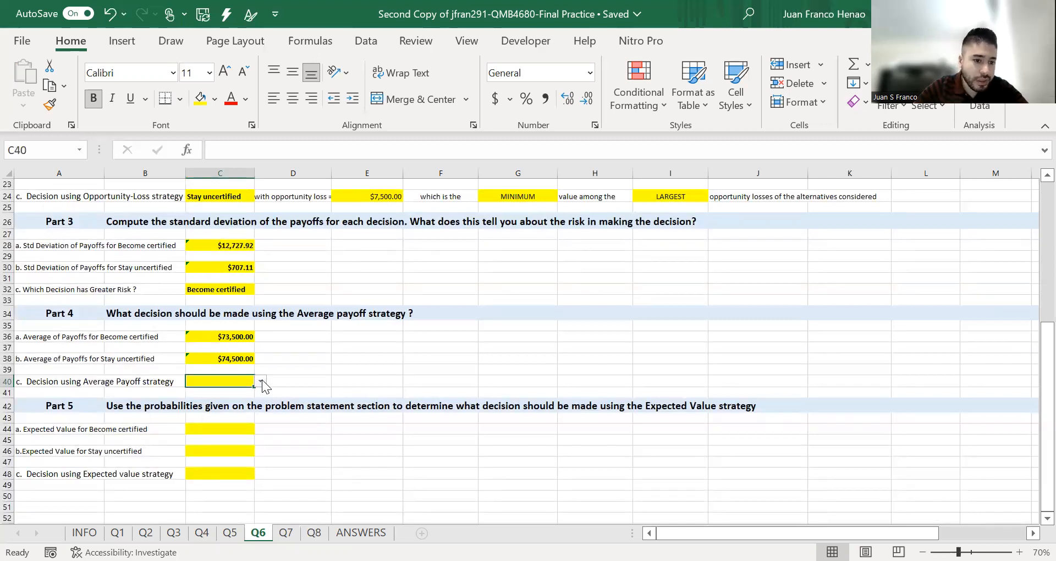
click(262, 381)
click(256, 396)
click(342, 349)
In Part 5, enter =SUMPRODUCT(C6:D6,F7:G7) in C44 for the expected value of Become certified.
click(226, 429)
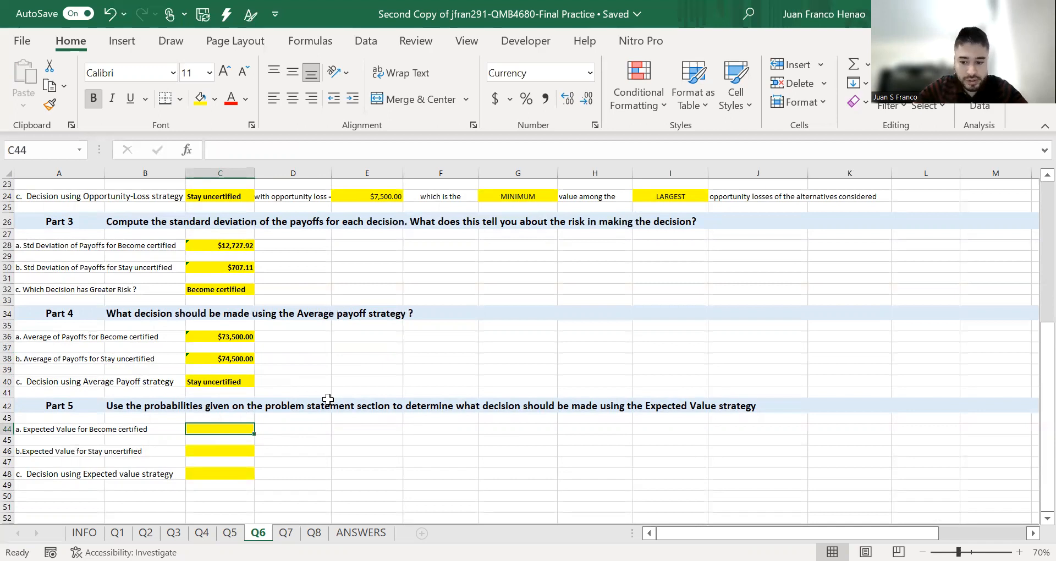
text(=)
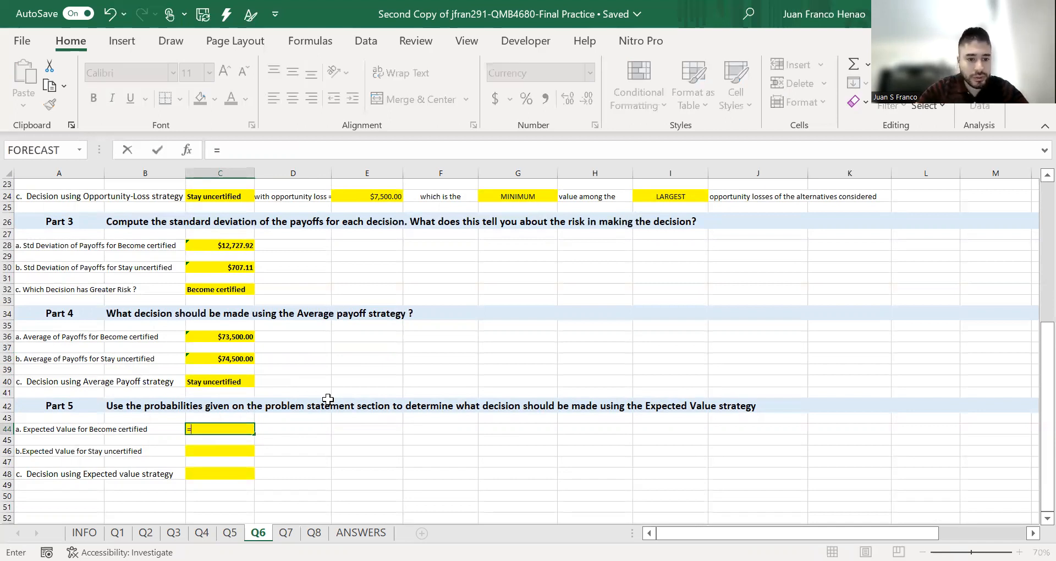
text(SUMPRODUCT()
scroll(299, 352, up, 7)
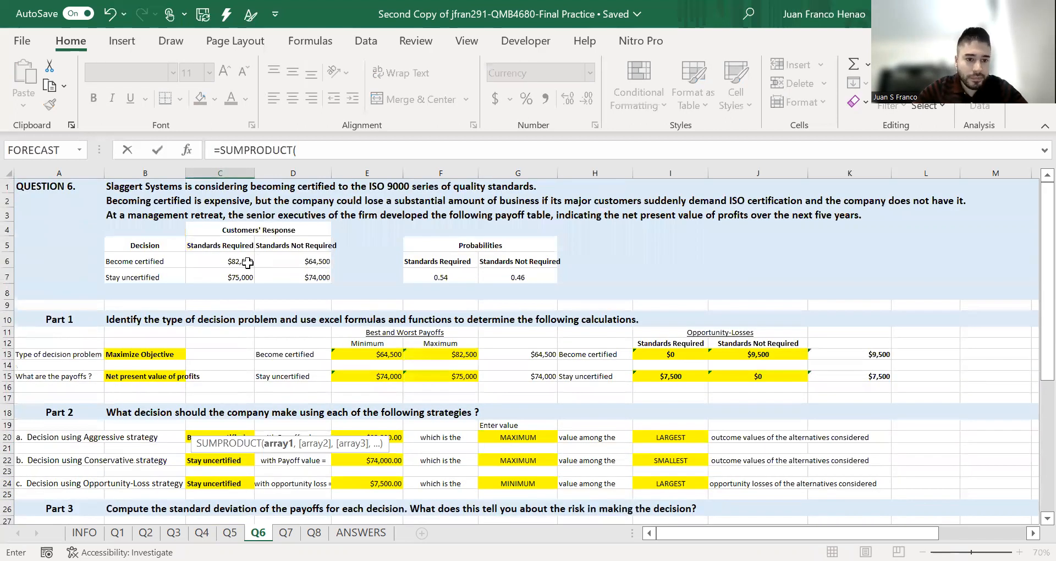
drag(247, 263, 319, 263)
text(,)
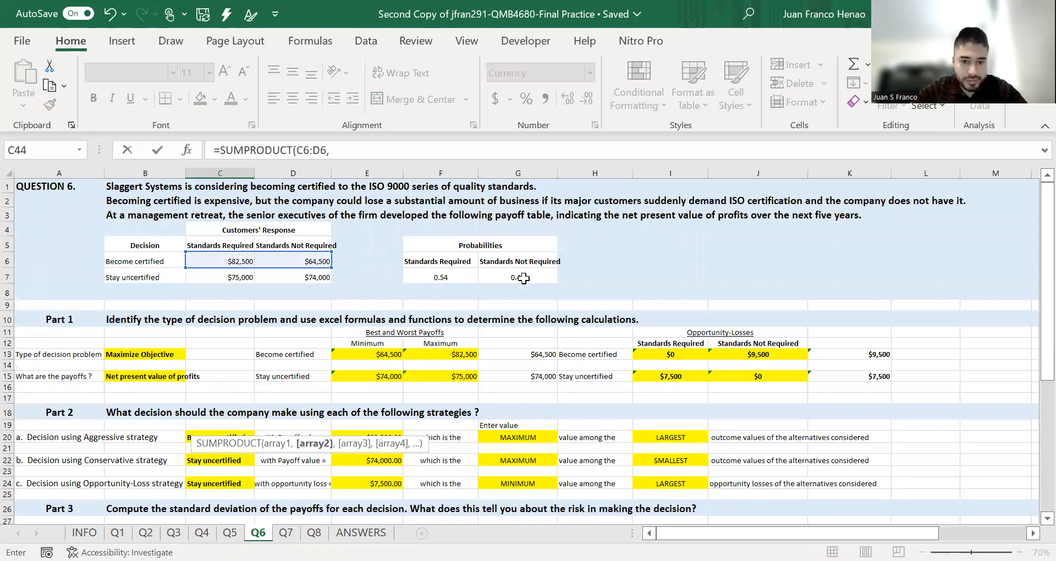
drag(440, 277, 542, 278)
text())
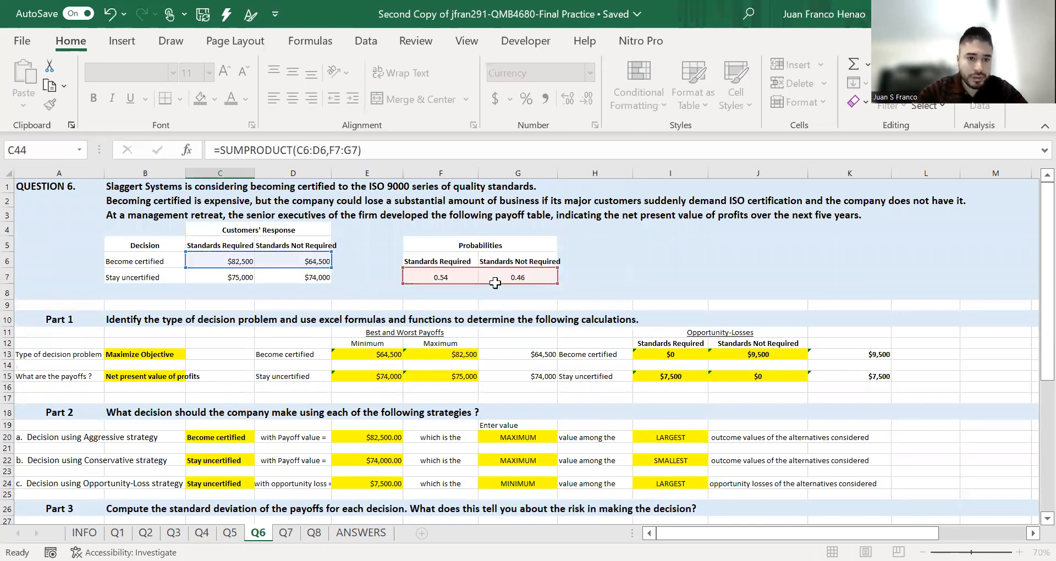
key(Return)
Enter =SUMPRODUCT(C7:D7,G7) in C46 for the expected value of Stay uncertified.
double_click(240, 451)
text(=)
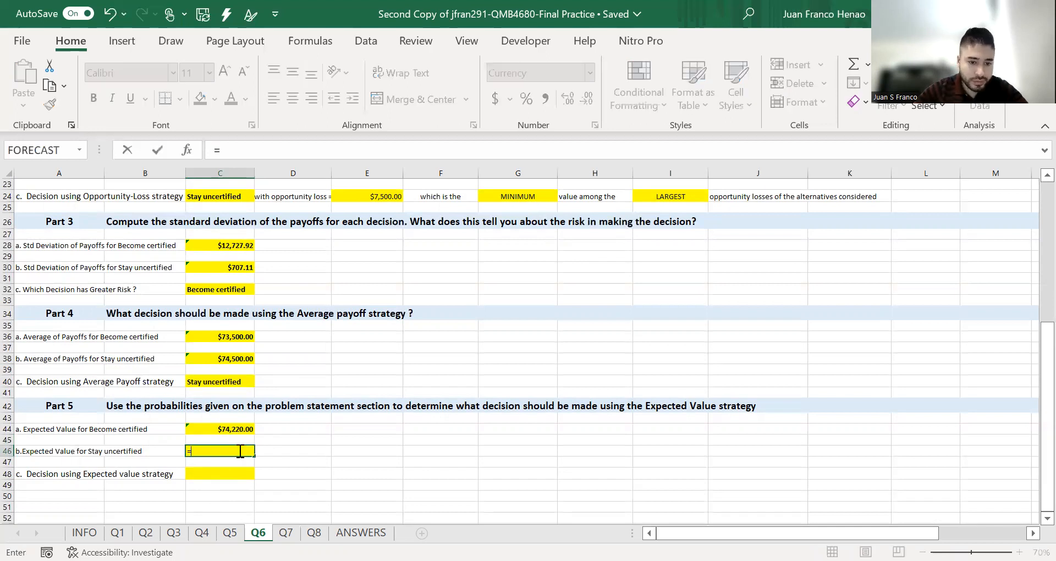
text(SUMPRODUCT()
scroll(262, 370, up, 2)
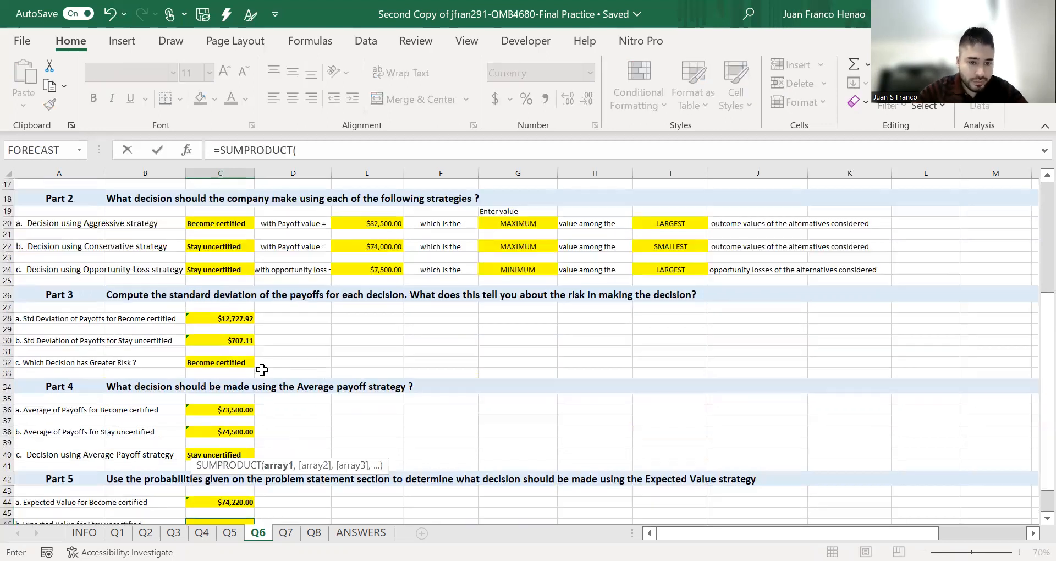
scroll(262, 369, up, 5)
drag(239, 263, 310, 264)
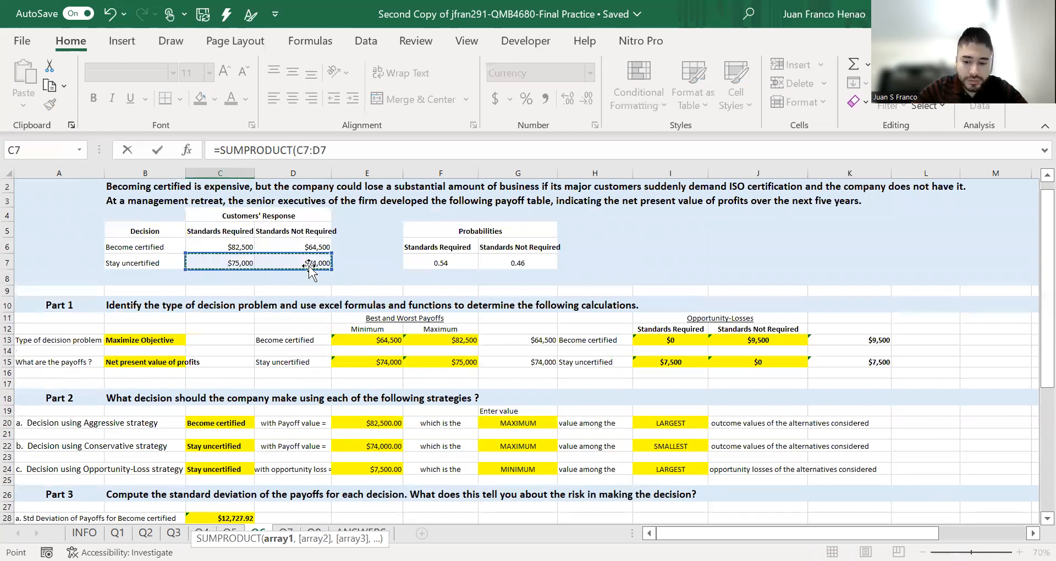
text(,)
click(441, 263)
click(503, 263)
key(Return)
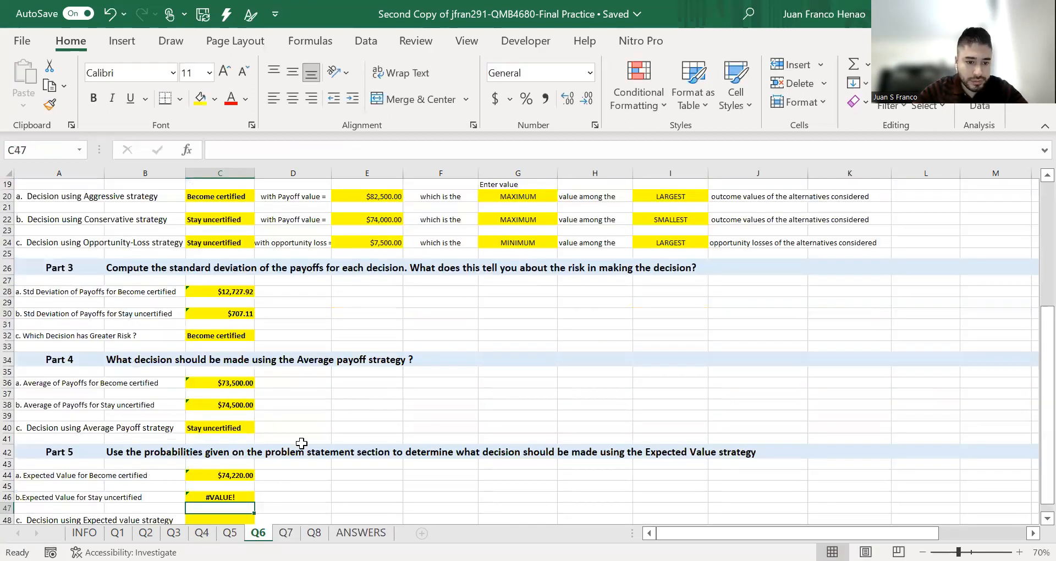
Correct the Stay uncertified expected value formula in C46 to =SUMPRODUCT(C7:D7,F7:G7).
scroll(211, 501, down, 6)
click(242, 254)
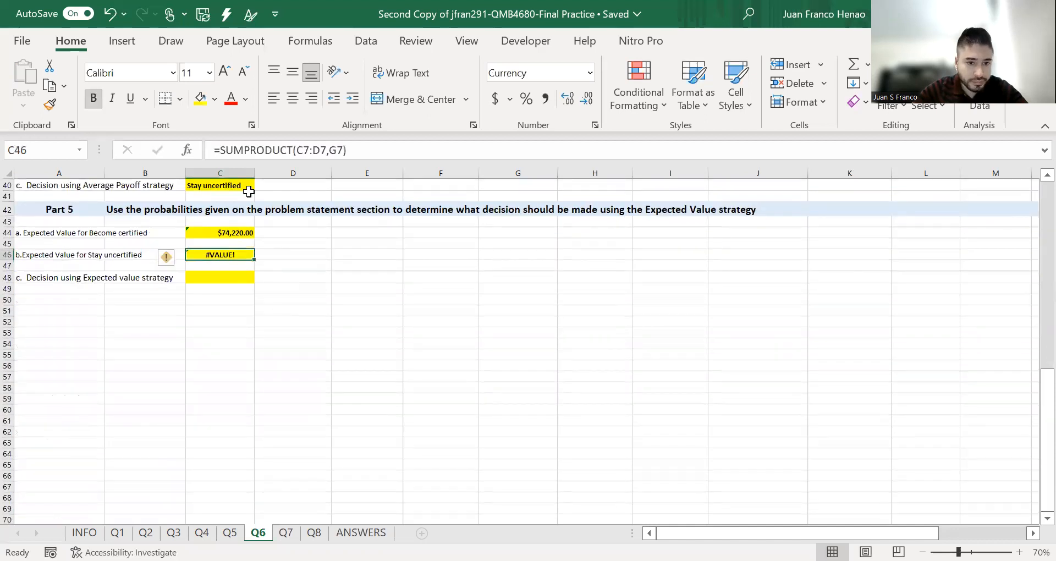
click(354, 150)
scroll(417, 447, up, 2)
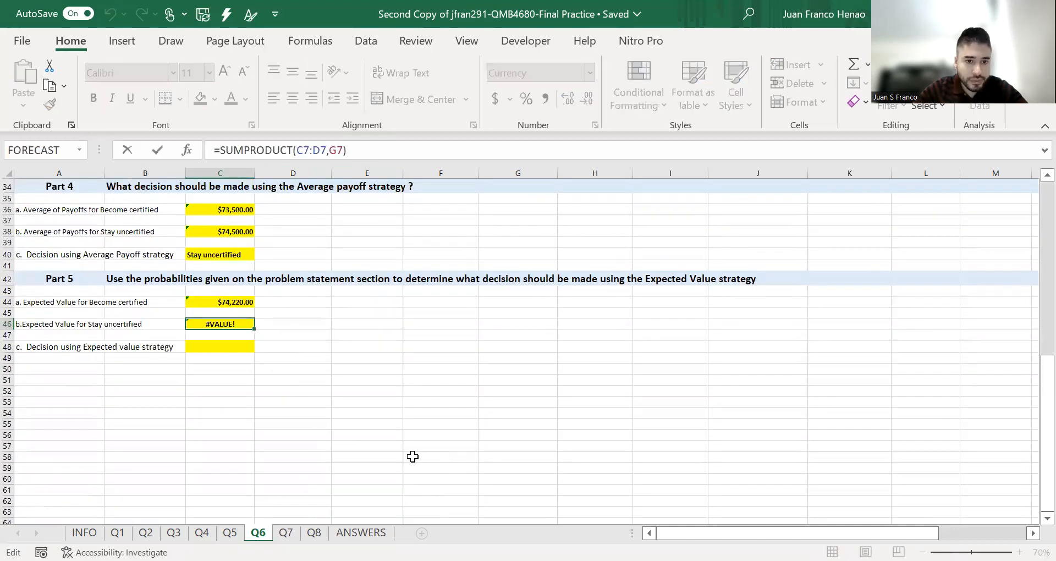
scroll(454, 373, up, 11)
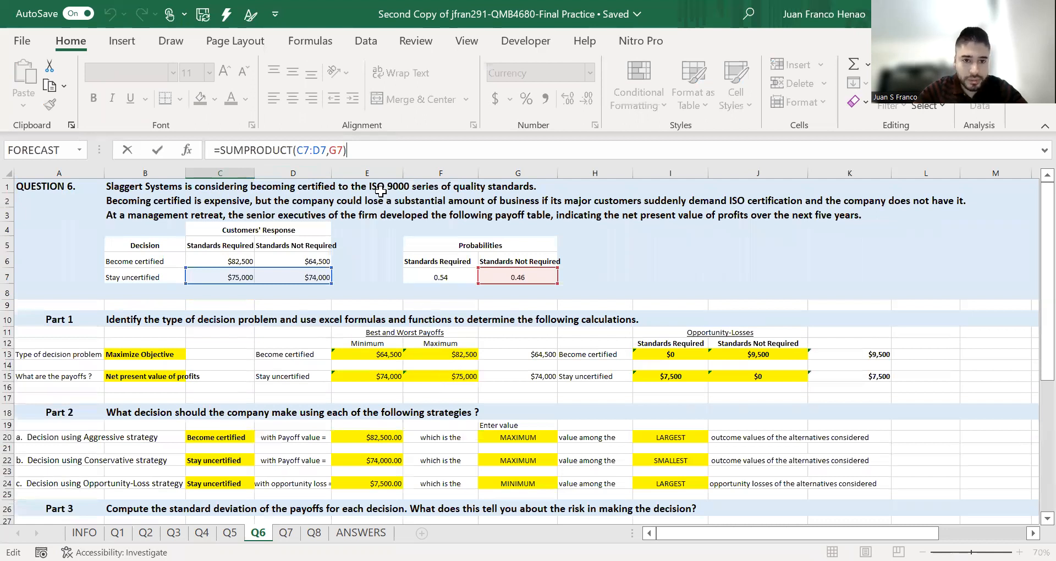
key(BackSpace)
key(BackSpace)
key(BackSpace)
drag(440, 276, 506, 274)
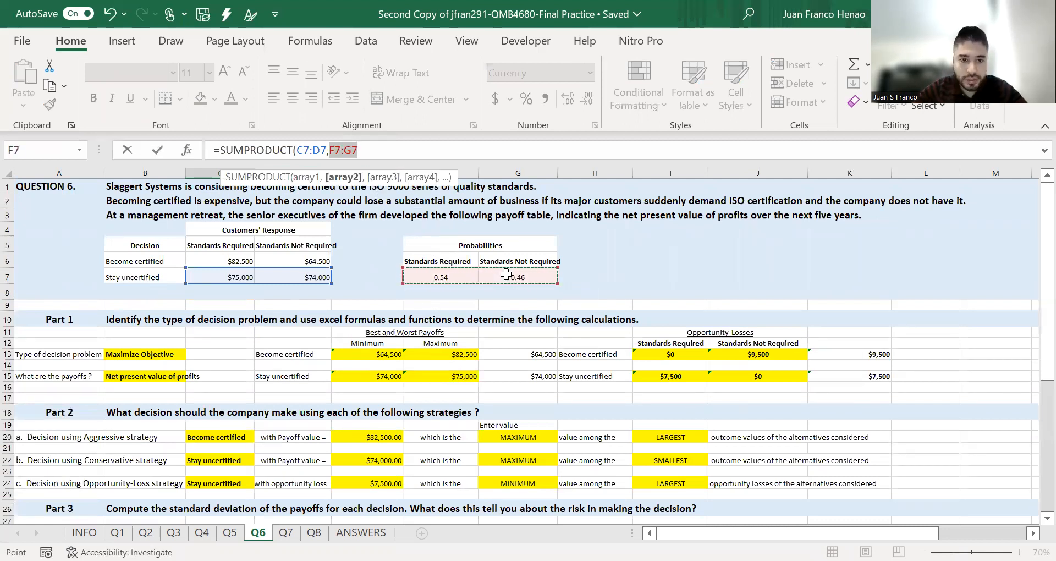
key(Return)
Choose Stay uncertified in C48 as the decision under the Expected Value strategy.
click(236, 450)
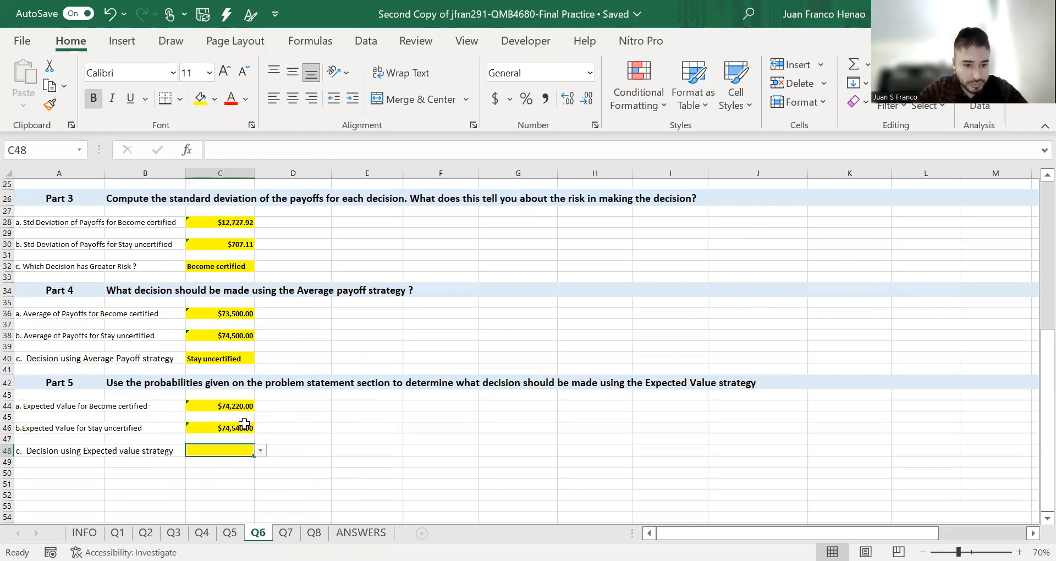
click(261, 451)
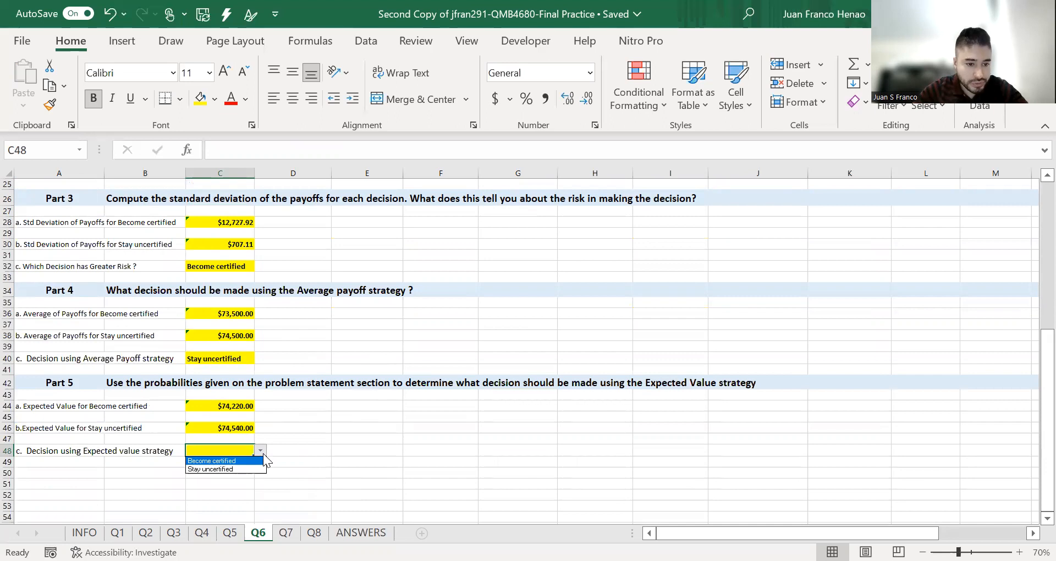
key(Escape)
click(260, 466)
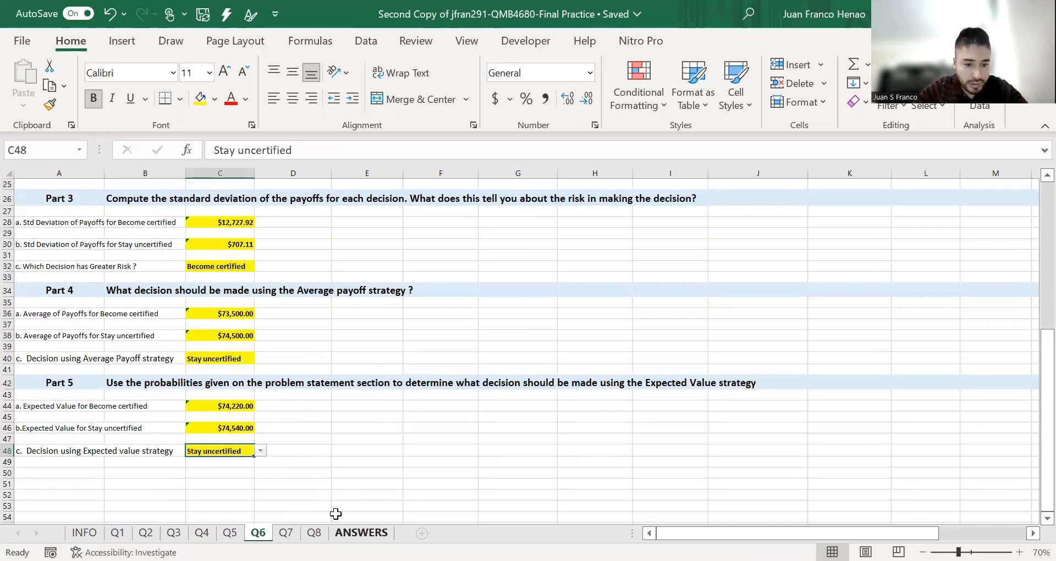
Check the Q6 entries for Parts 1 to 5 against the solutions on the ANSWERS sheet.
scroll(395, 392, up, 1)
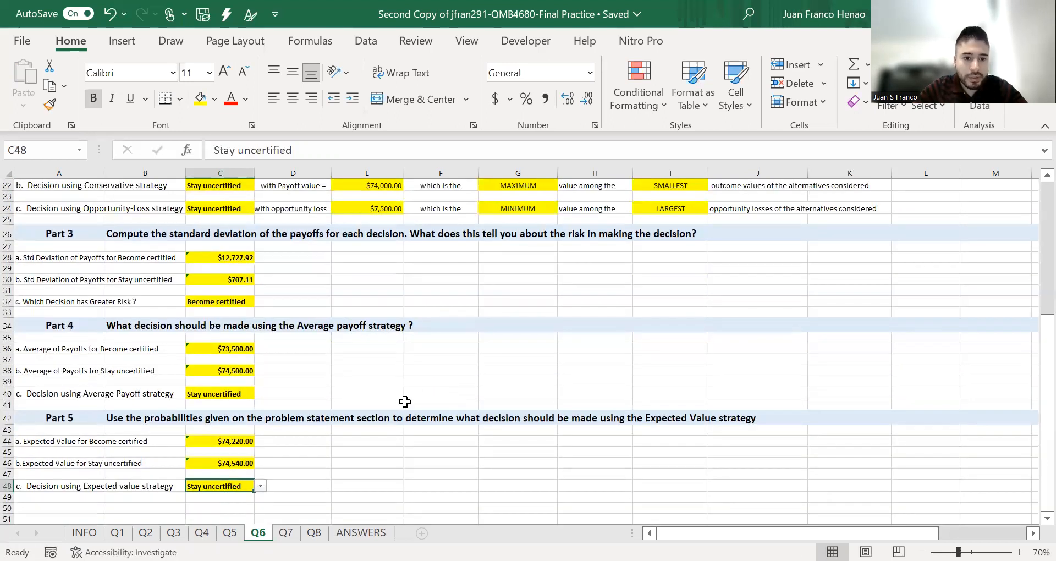
scroll(405, 401, up, 7)
click(585, 356)
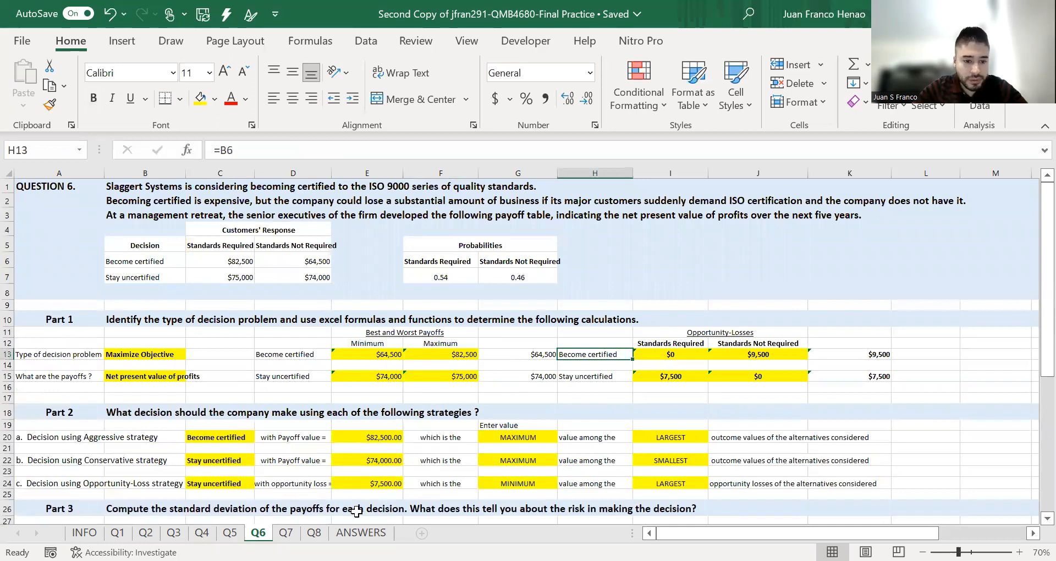
click(362, 532)
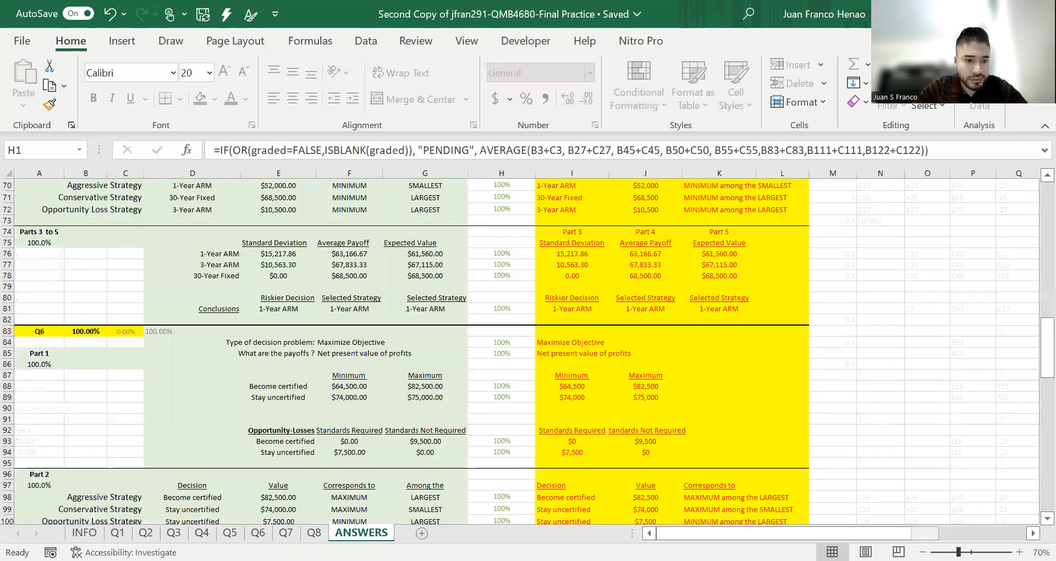
scroll(434, 503, down, 1)
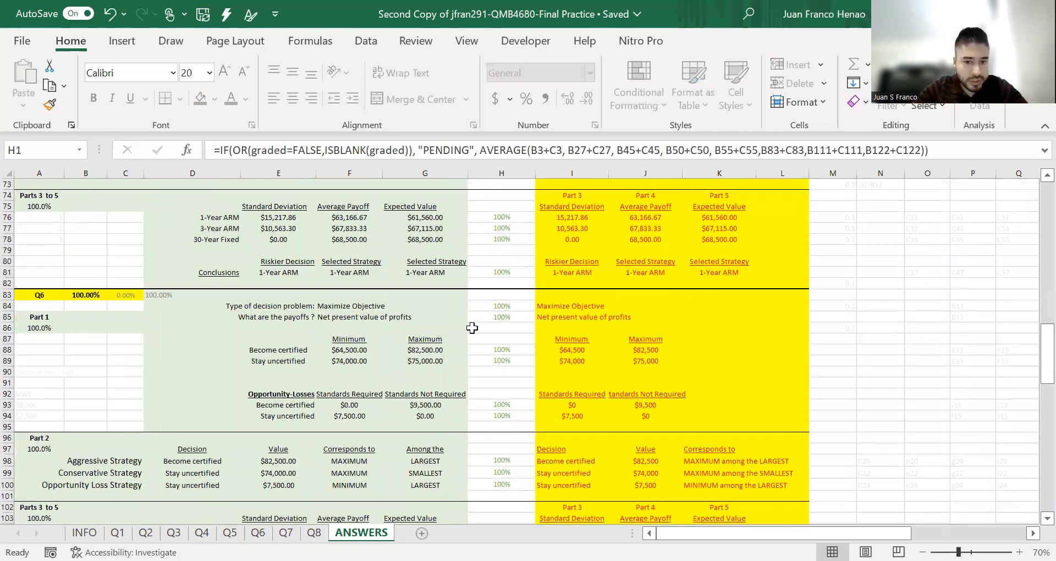
scroll(493, 365, down, 3)
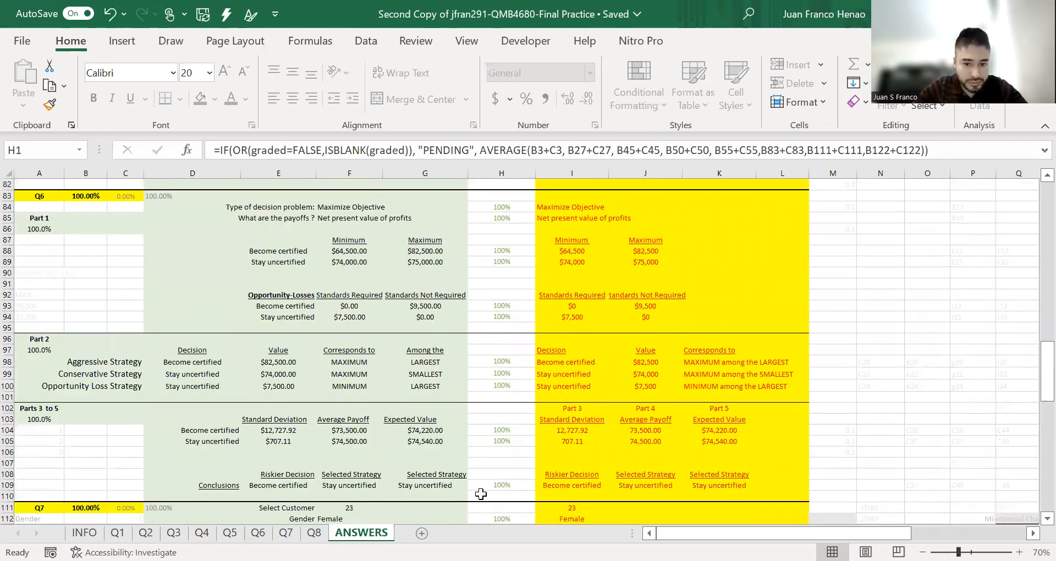